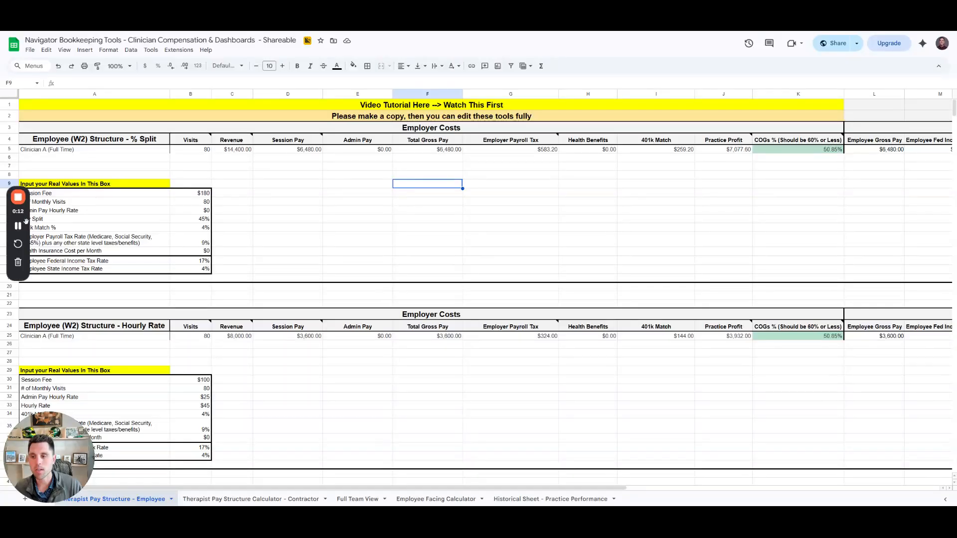
pyautogui.moveTo(24, 211); pyautogui.dragTo(952, 259)
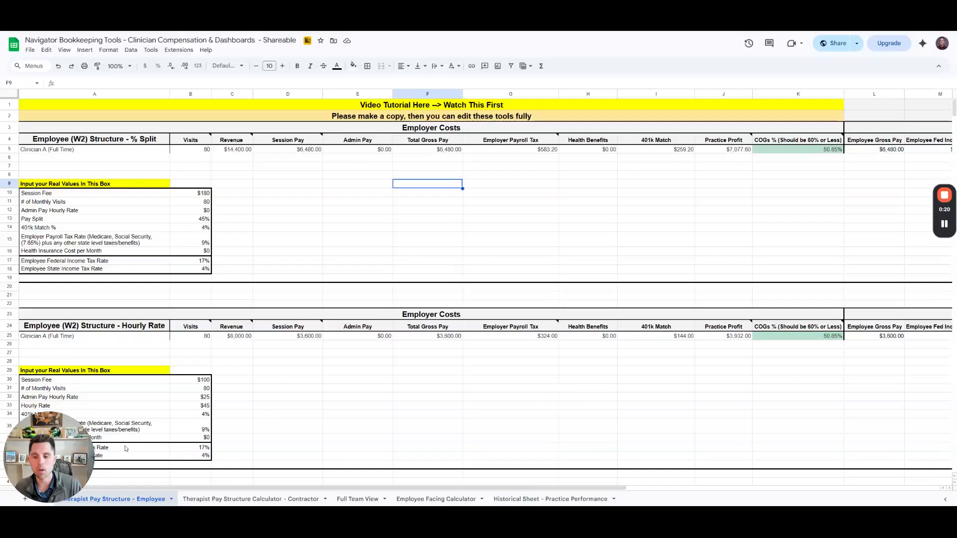
pyautogui.moveTo(313, 147)
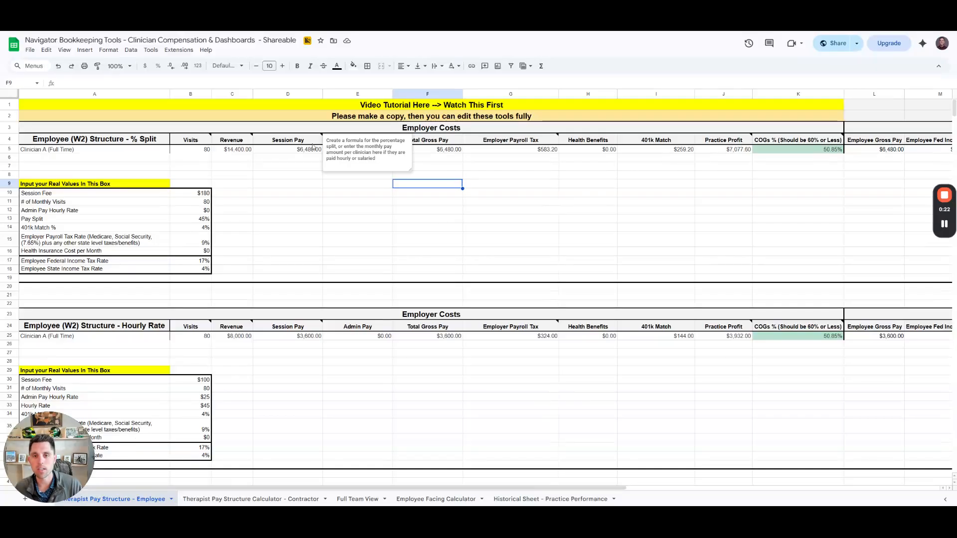
pyautogui.click(103, 159)
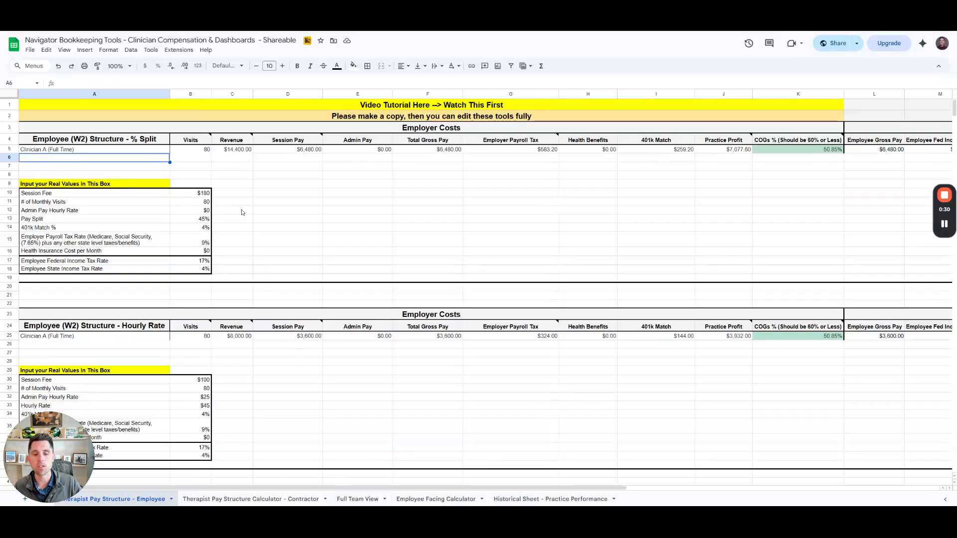
pyautogui.click(314, 188)
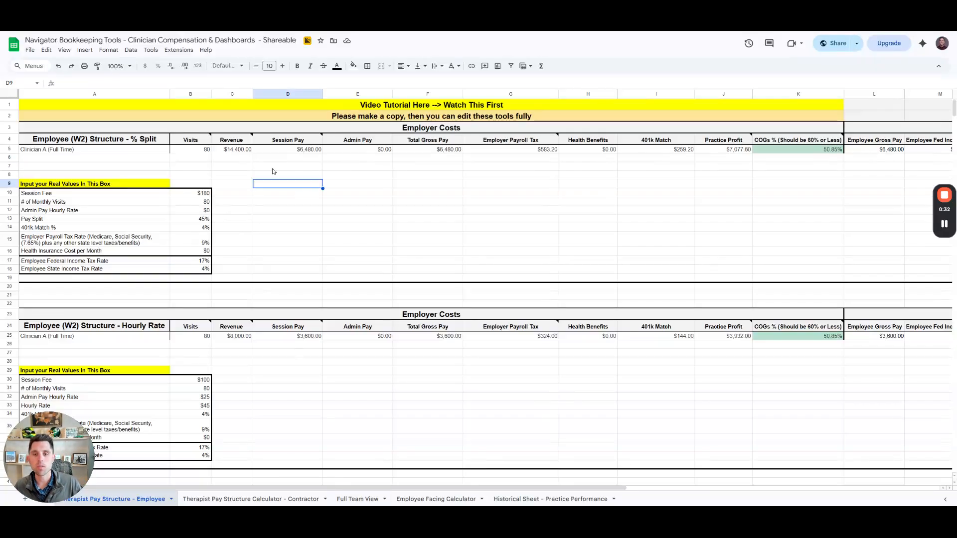
# In the % Split input box, set the session fee to $150 and the number of monthly visits to 75.
pyautogui.moveTo(64, 185); pyautogui.dragTo(197, 270)
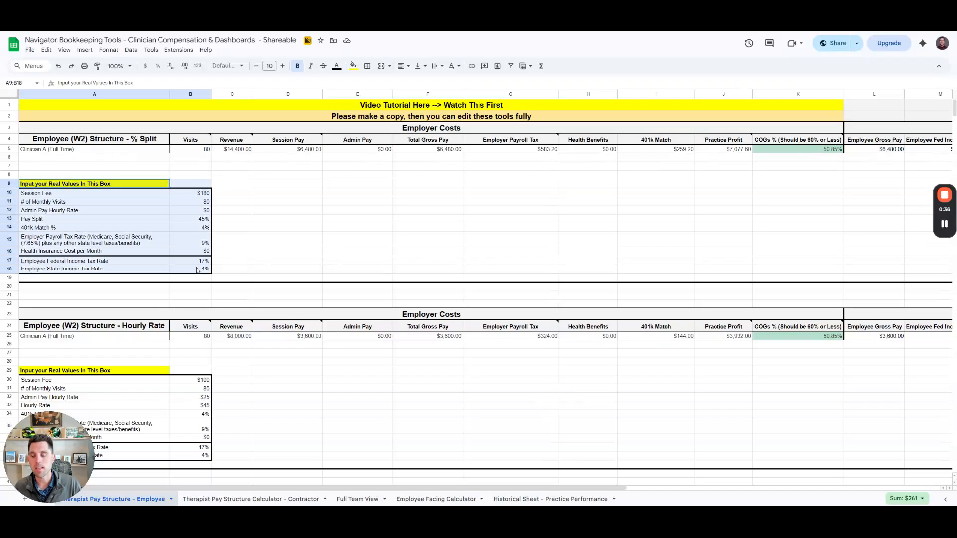
pyautogui.click(264, 203)
pyautogui.click(203, 196)
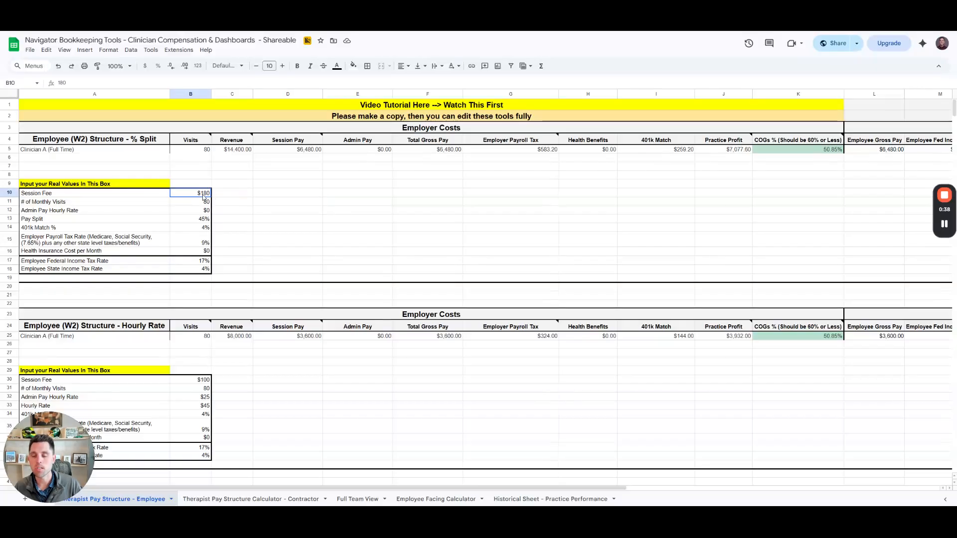
pyautogui.write('150')
pyautogui.press('Return')
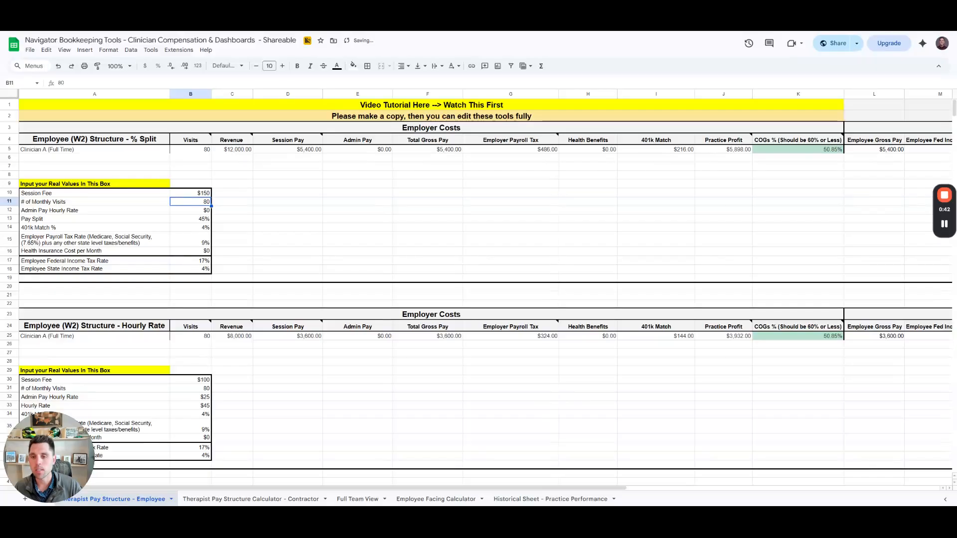
pyautogui.write('75')
pyautogui.press('Return')
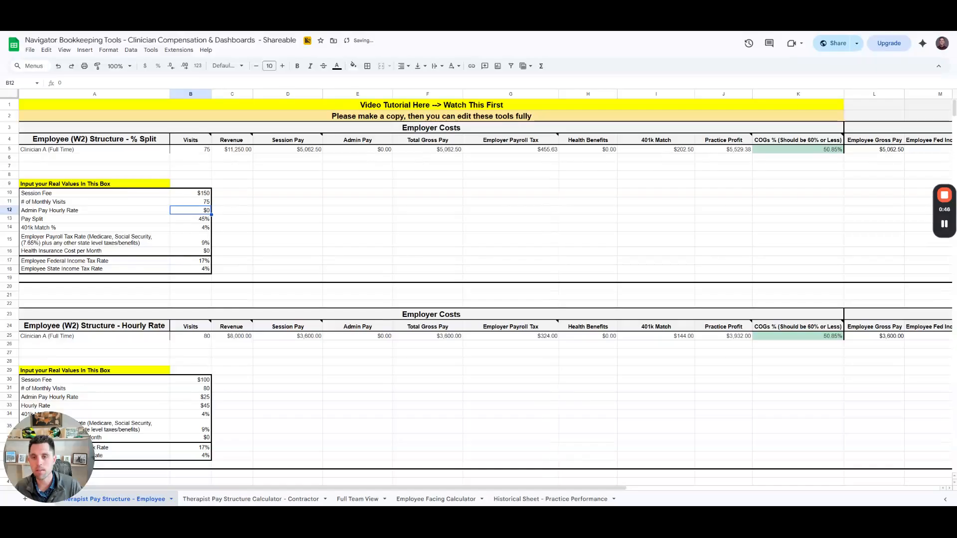
# Set the % Split admin pay hourly rate to $25 and the pay split to 47%.
pyautogui.write('25')
pyautogui.press('Return')
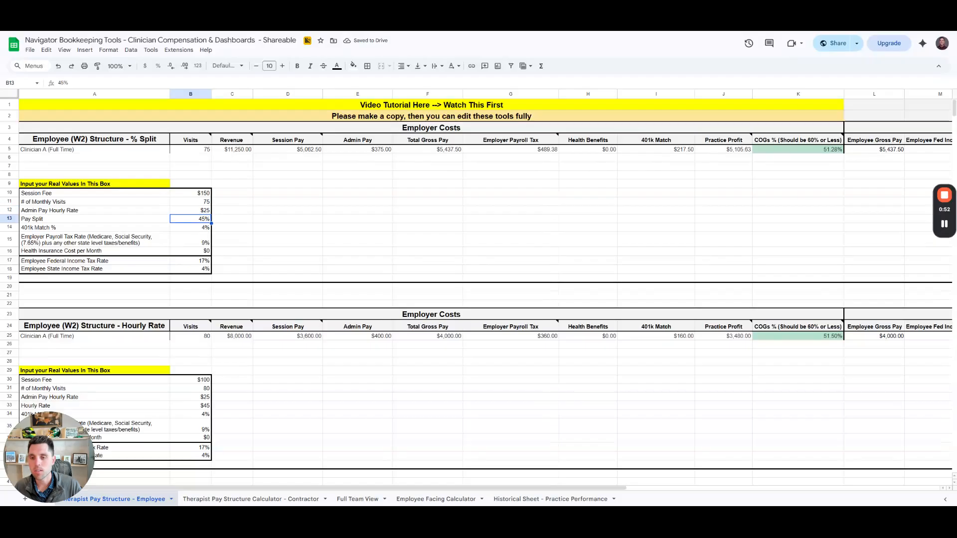
pyautogui.write('47')
pyautogui.press('Return')
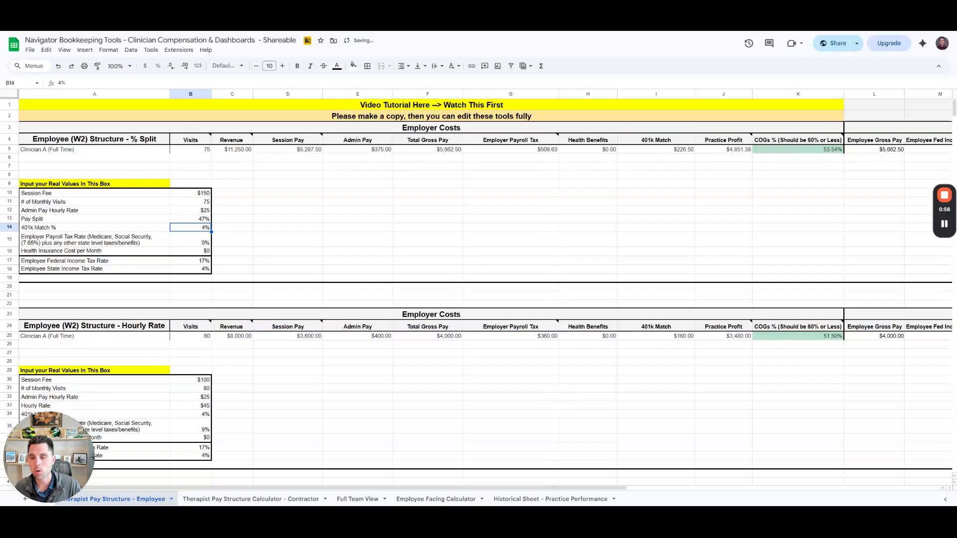
# Try an employer payroll tax rate of 12% in the % Split input box and return it to 9%.
pyautogui.press('Down')
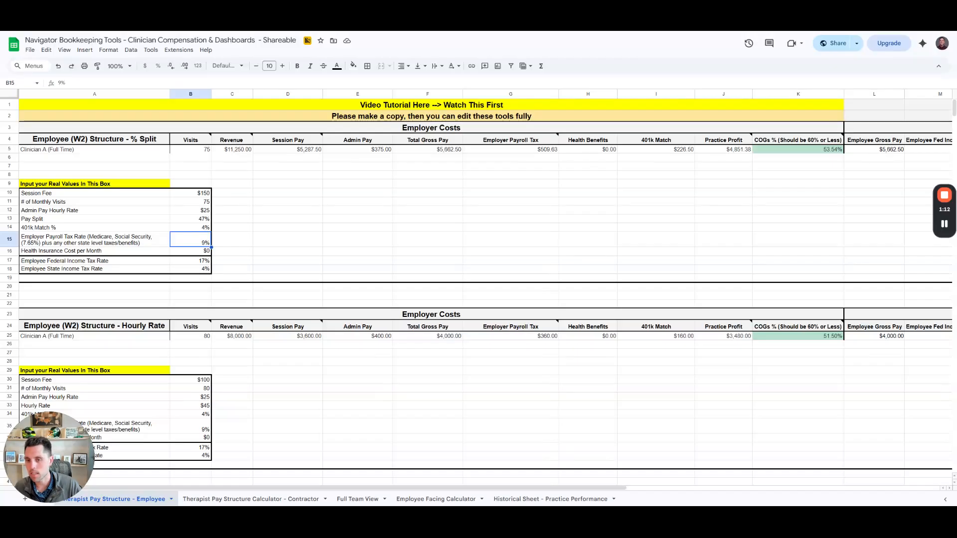
pyautogui.write('12')
pyautogui.press('Return')
pyautogui.press('Up')
pyautogui.write('9')
pyautogui.press('Return')
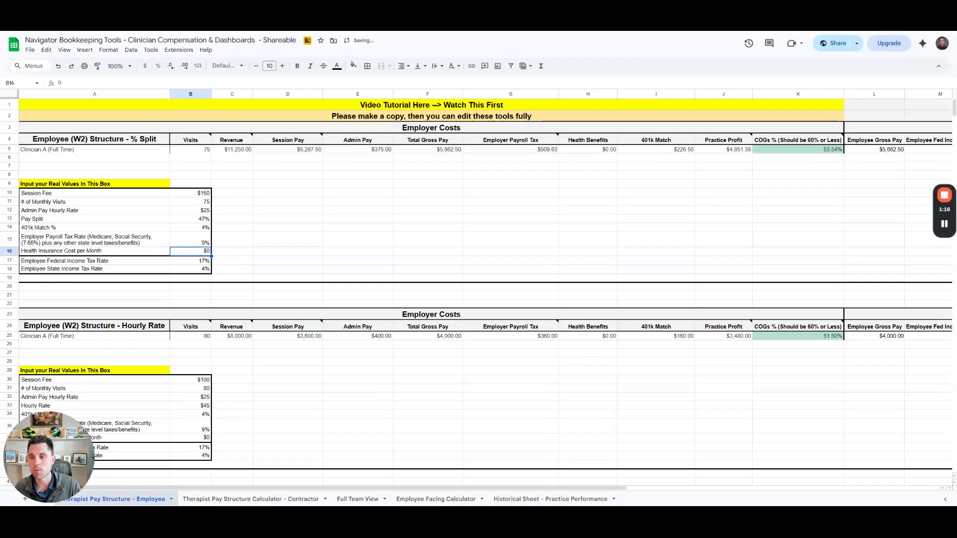
# Try a monthly health insurance cost of $250 in the % Split input box and reset it to $0.
pyautogui.write('250')
pyautogui.press('Return')
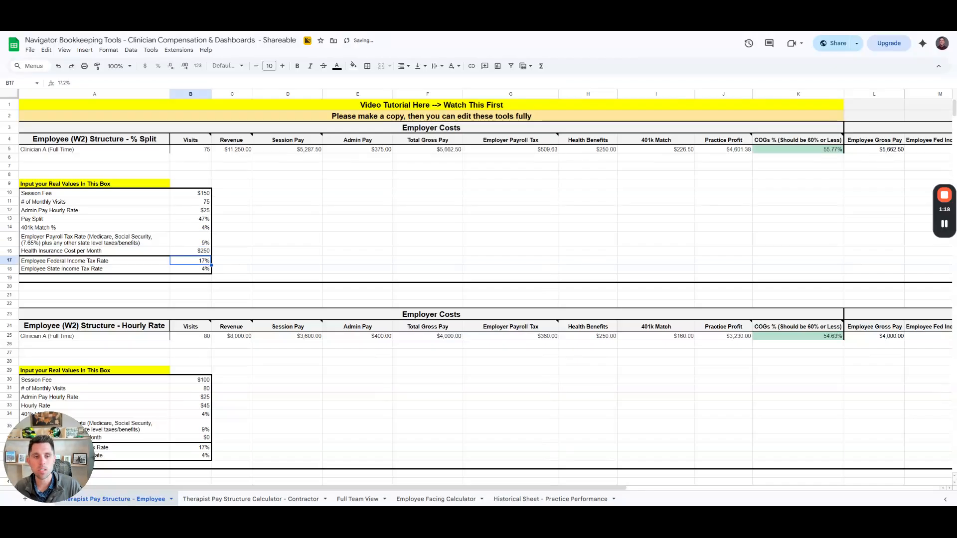
pyautogui.press('Up')
pyautogui.write('0')
pyautogui.press('Return')
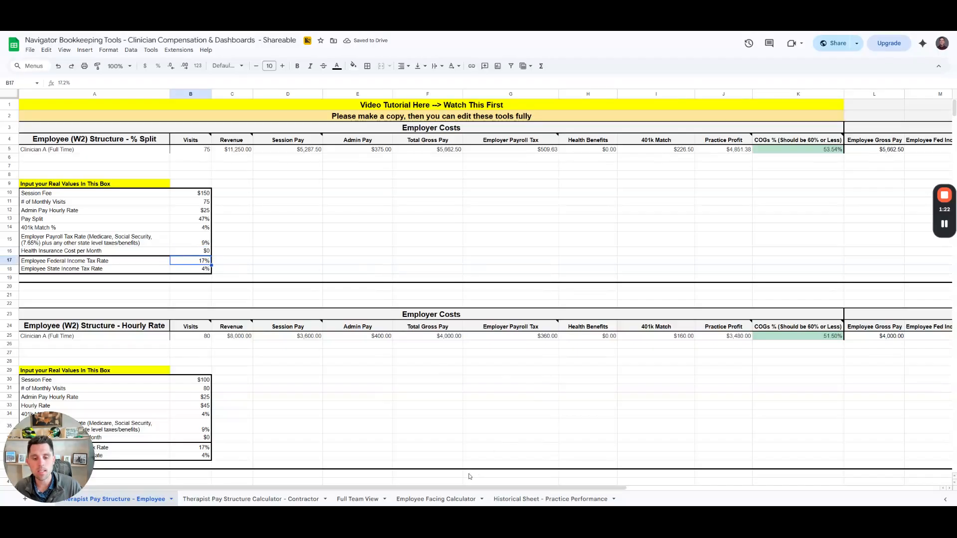
# Try 0% for the employee federal and state income tax rates, and undo both changes.
pyautogui.moveTo(453, 488); pyautogui.dragTo(335, 497)
pyautogui.click(197, 269)
pyautogui.click(197, 265)
pyautogui.write('0')
pyautogui.press('Return')
pyautogui.write('0')
pyautogui.press('Return')
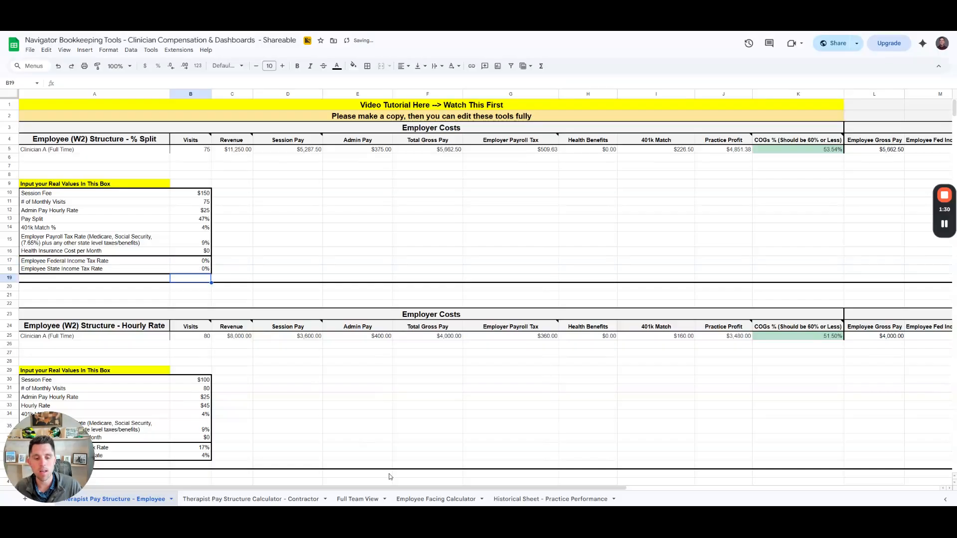
pyautogui.click(58, 68)
pyautogui.click(59, 67)
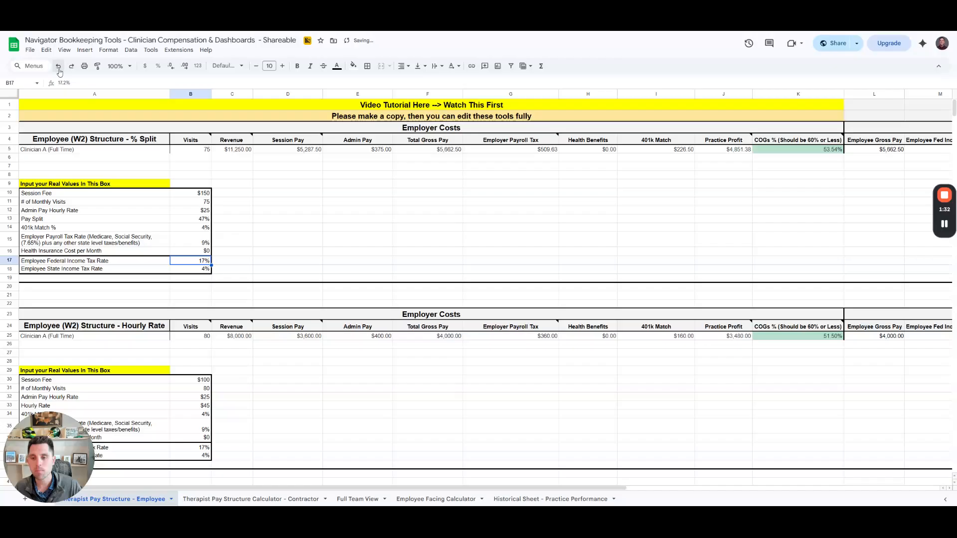
# Examine Clinician A's visits, revenue, pay, employer costs, practice profit and COGs % in the % Split results row.
pyautogui.click(236, 210)
pyautogui.moveTo(203, 151); pyautogui.dragTo(381, 157)
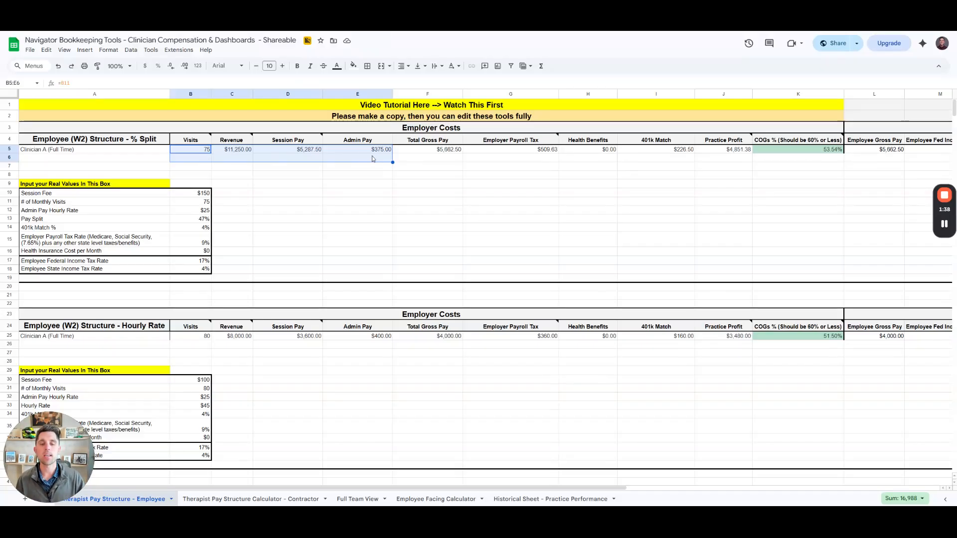
pyautogui.click(418, 152)
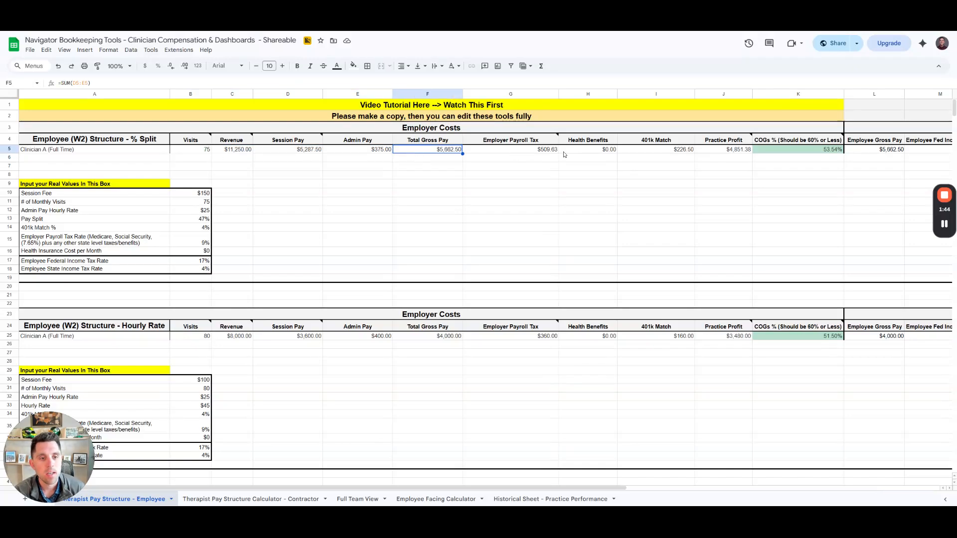
pyautogui.moveTo(519, 141); pyautogui.dragTo(663, 151)
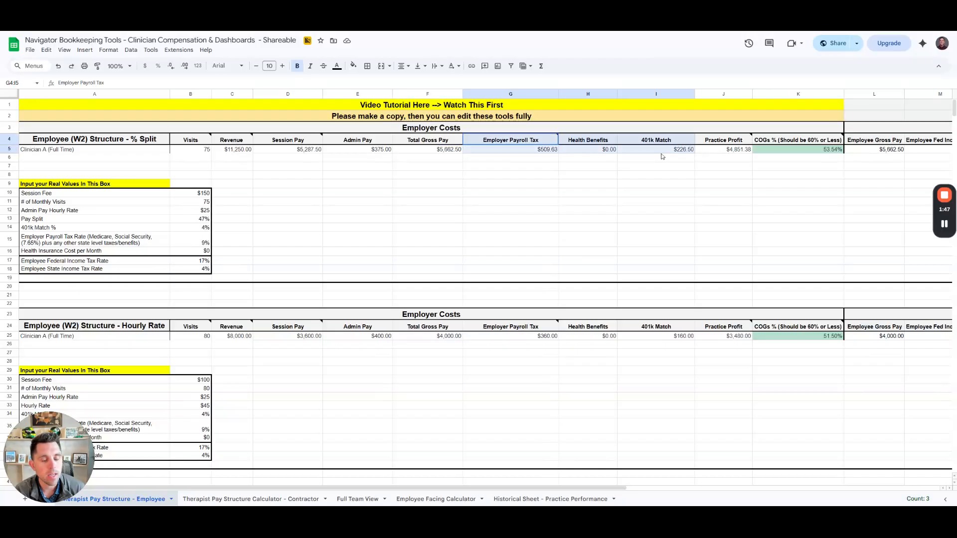
pyautogui.click(733, 153)
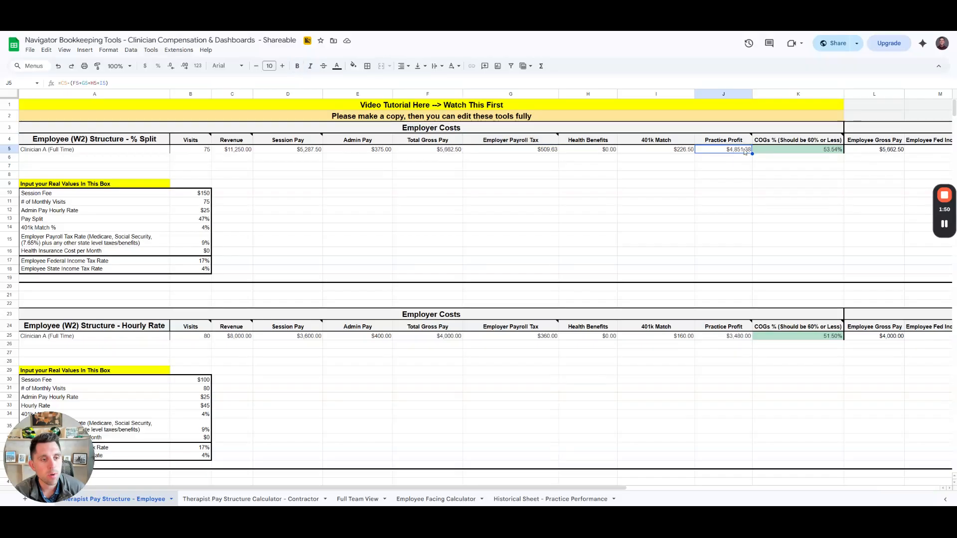
pyautogui.click(237, 151)
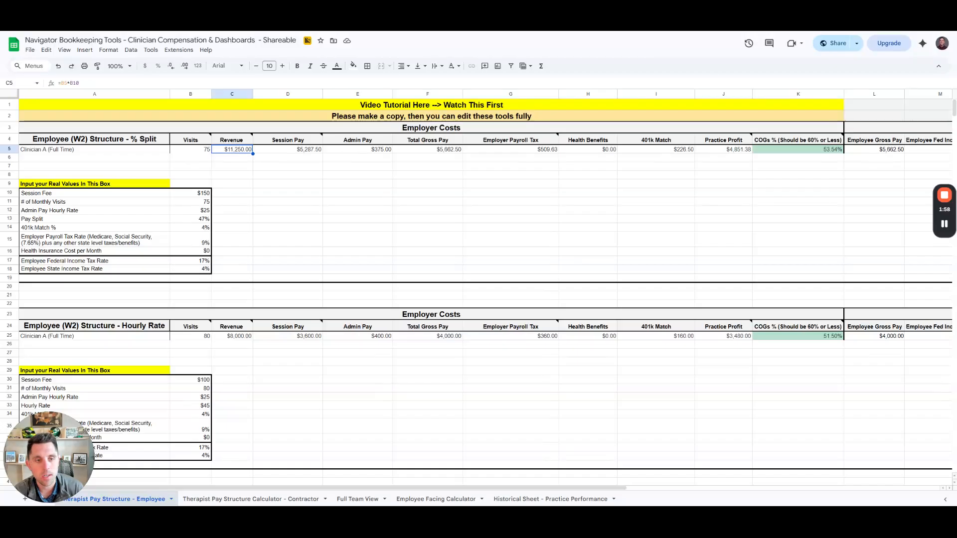
pyautogui.click(728, 152)
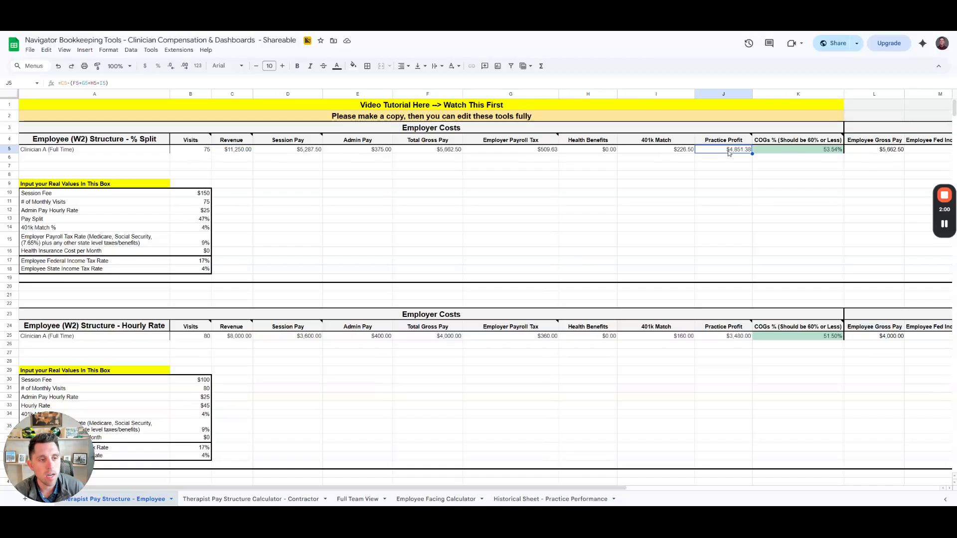
pyautogui.click(805, 152)
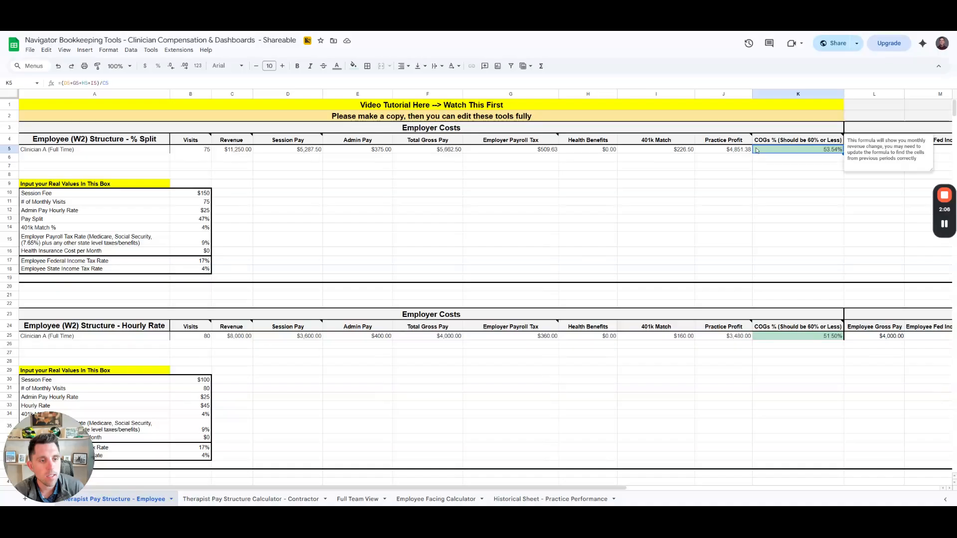
pyautogui.click(732, 152)
pyautogui.click(802, 151)
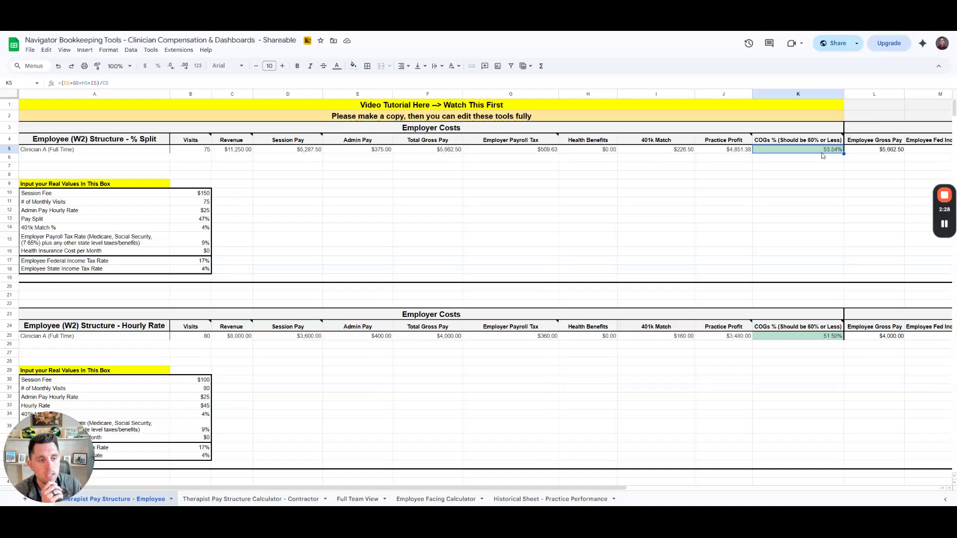
# Test 95 monthly visits in the % Split input box and replace the number with 25.
pyautogui.click(180, 203)
pyautogui.write('95')
pyautogui.press('Return')
pyautogui.press('Up')
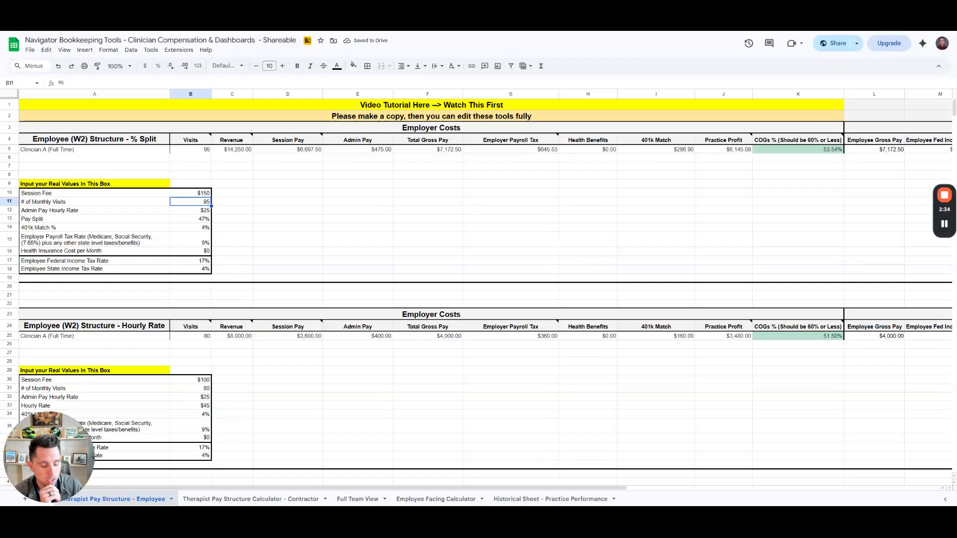
pyautogui.write('25')
pyautogui.press('Return')
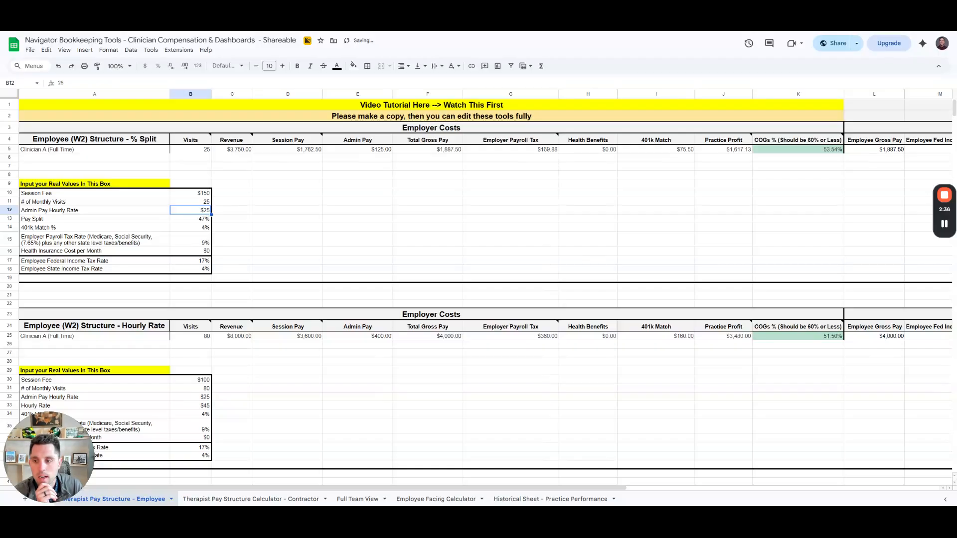
# Test a 55% pay split against the COGs % of the % Split structure and lower the split to 51%.
pyautogui.click(190, 219)
pyautogui.write('55')
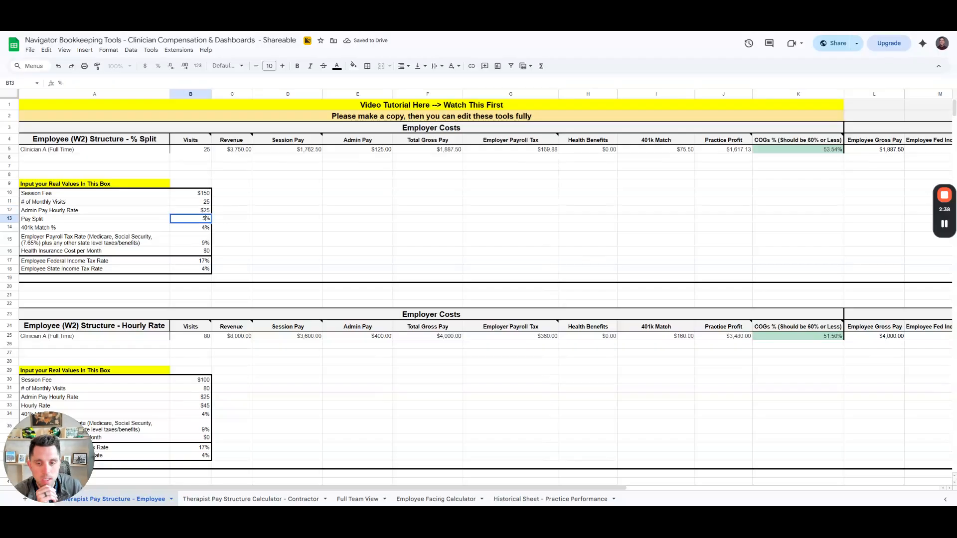
pyautogui.press('Return')
pyautogui.click(828, 151)
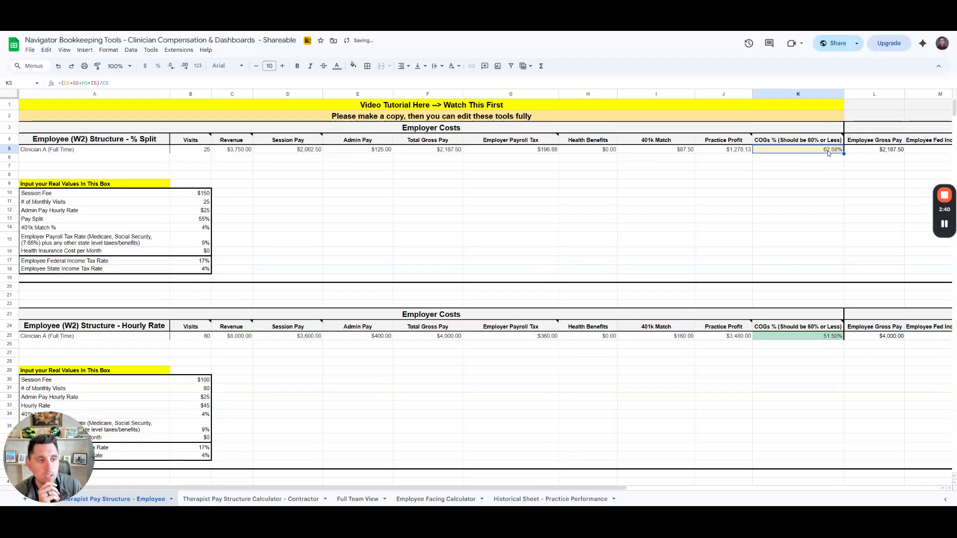
pyautogui.click(184, 222)
pyautogui.write('51')
pyautogui.press('Return')
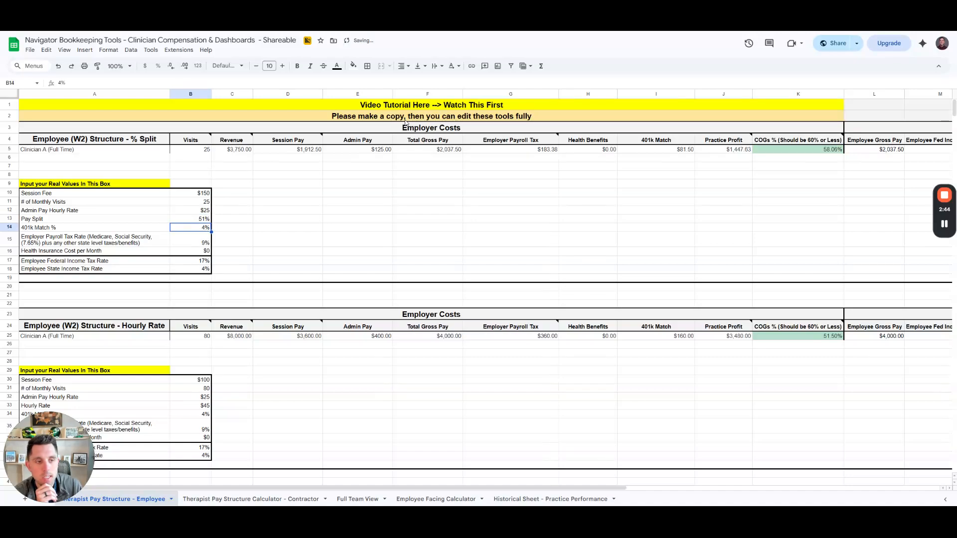
# Switch the pay split to 55% once more and return it to 51%.
pyautogui.press('Up')
pyautogui.write('55')
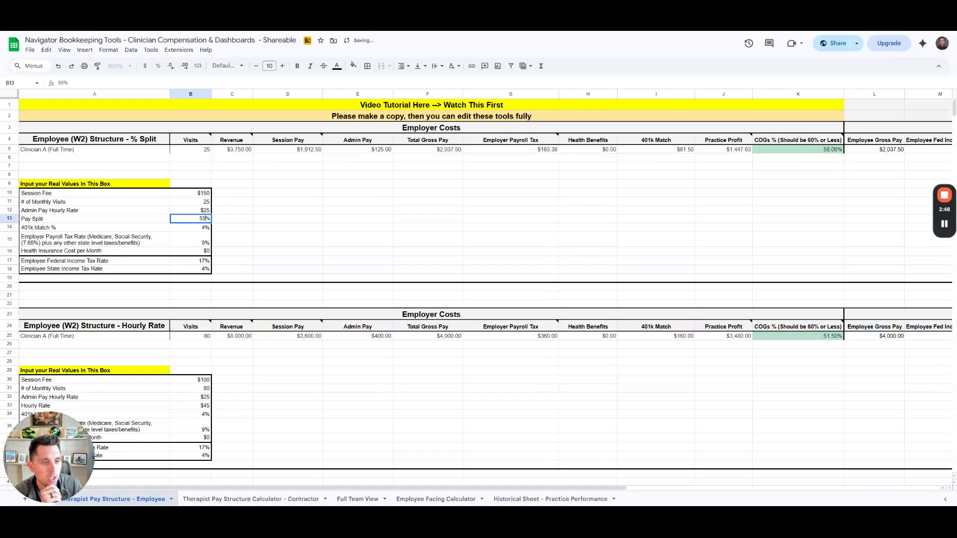
pyautogui.press('Return')
pyautogui.press('Up')
pyautogui.write('25')
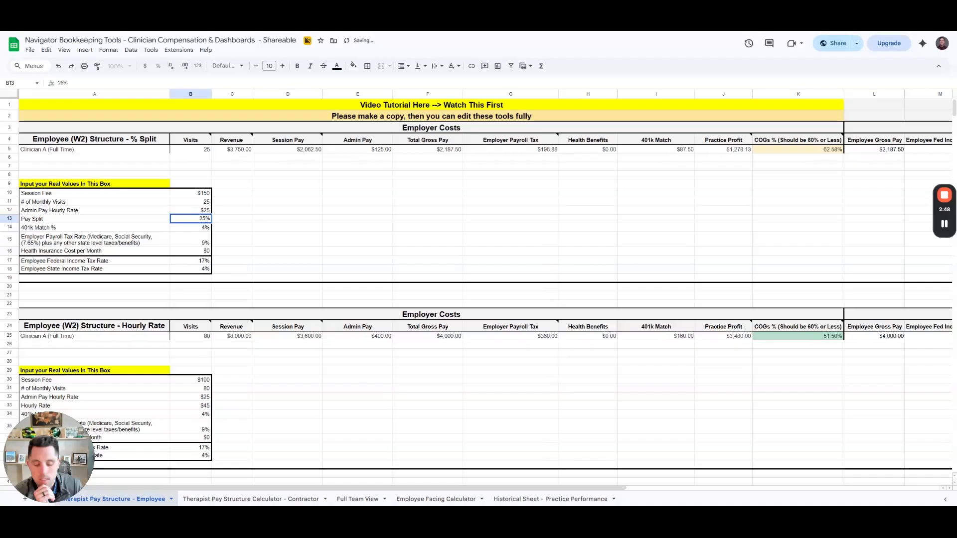
pyautogui.write('1')
pyautogui.press('Return')
# Set the % Split health insurance cost per month to $2,500.
pyautogui.press('Down')
pyautogui.press('Down')
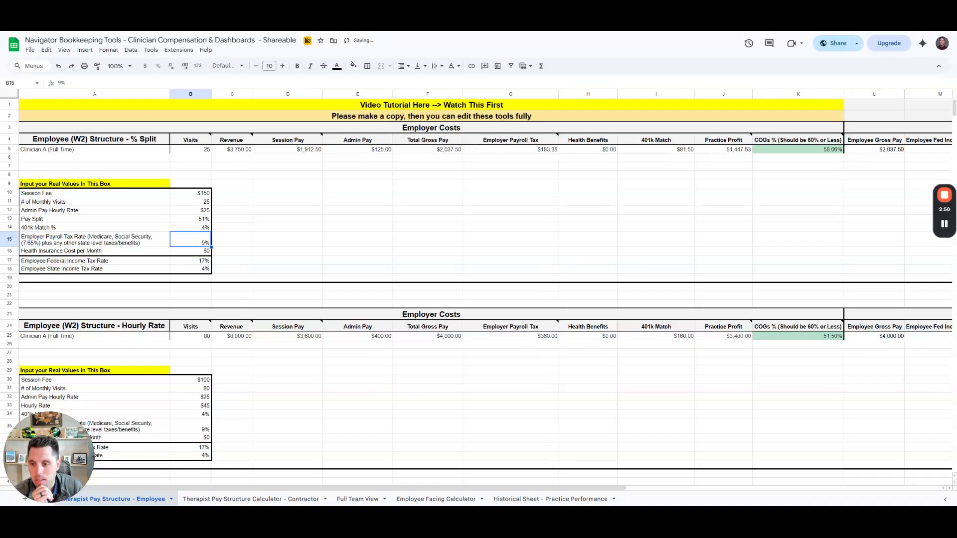
pyautogui.write('2500')
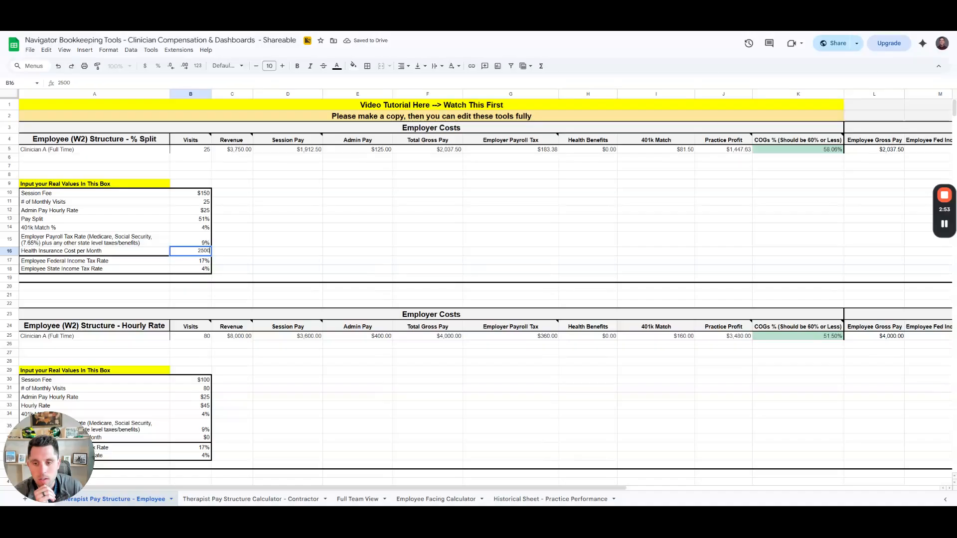
pyautogui.press('Return')
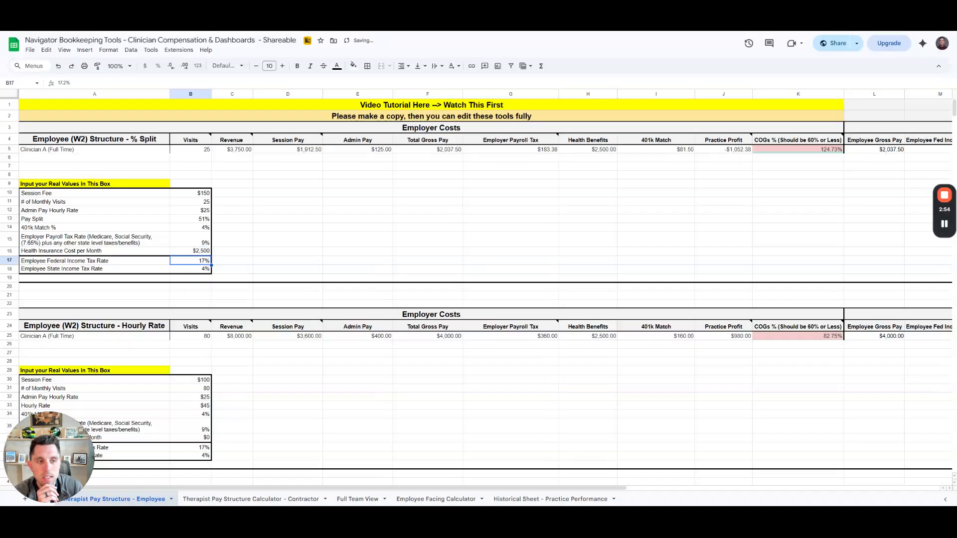
pyautogui.click(190, 251)
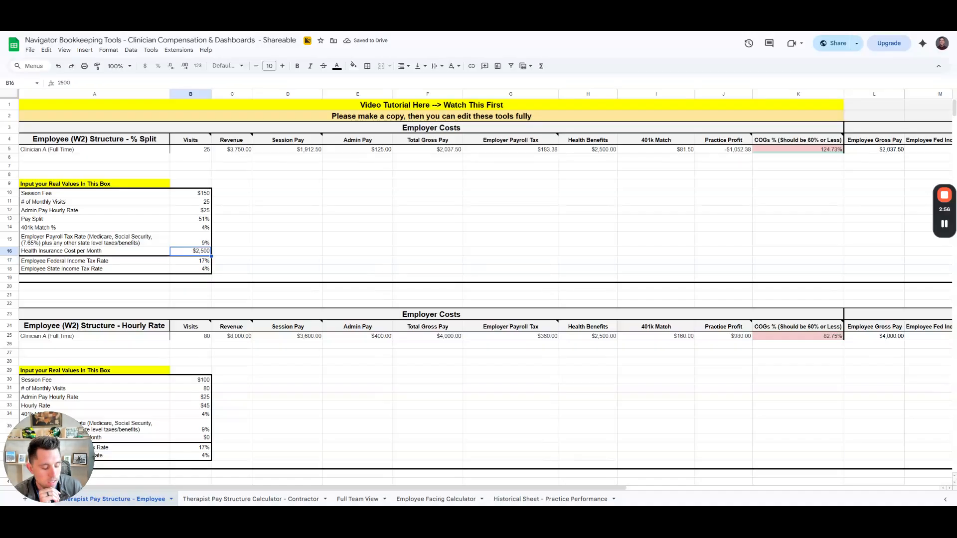
# Set the % Split health insurance cost per month to $0 and check the Employee Net Pay under Employee Costs.
pyautogui.write('0')
pyautogui.press('Return')
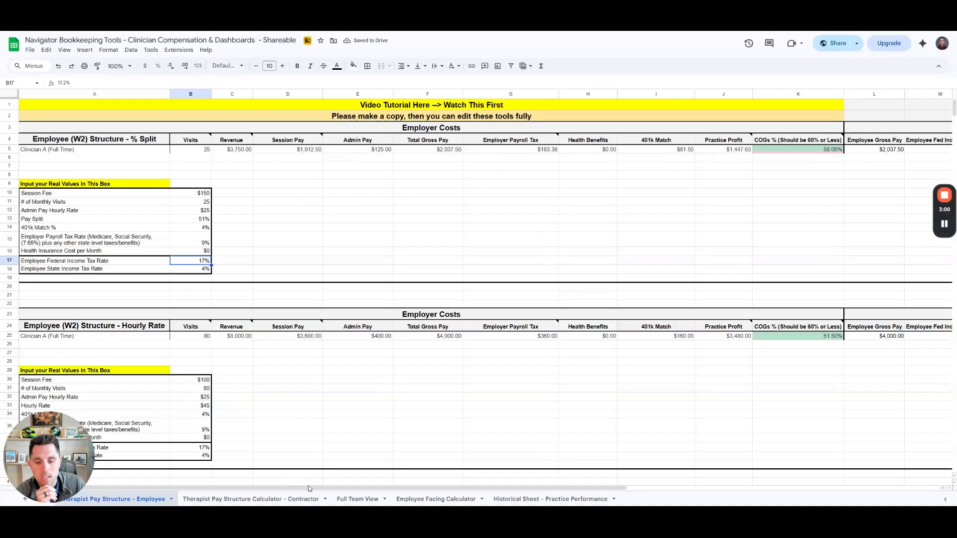
pyautogui.hscroll(10, 623, 467)
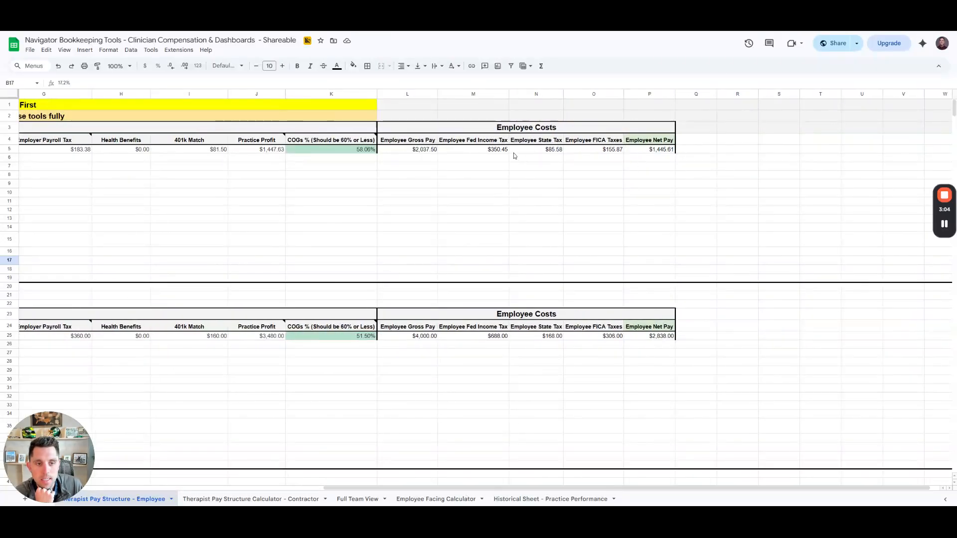
pyautogui.click(645, 152)
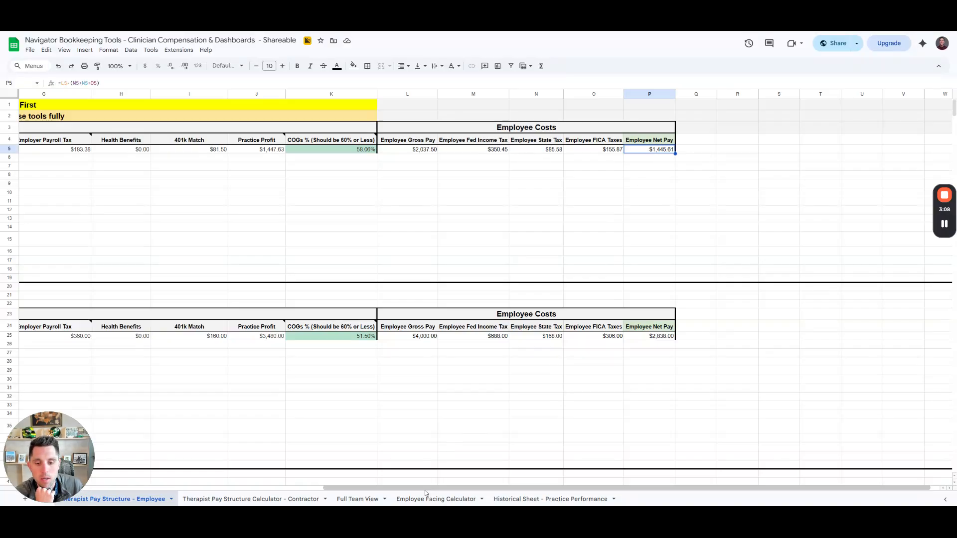
pyautogui.moveTo(425, 488); pyautogui.dragTo(119, 477)
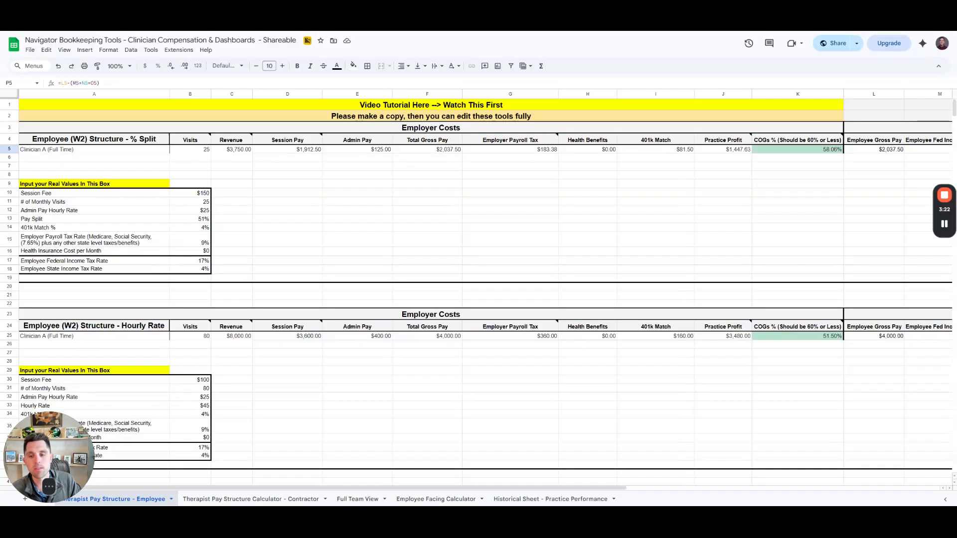
# Test a $55 hourly rate in the Hourly Rate structure's input box and return it to $45.
pyautogui.scroll(-5, 382, 371)
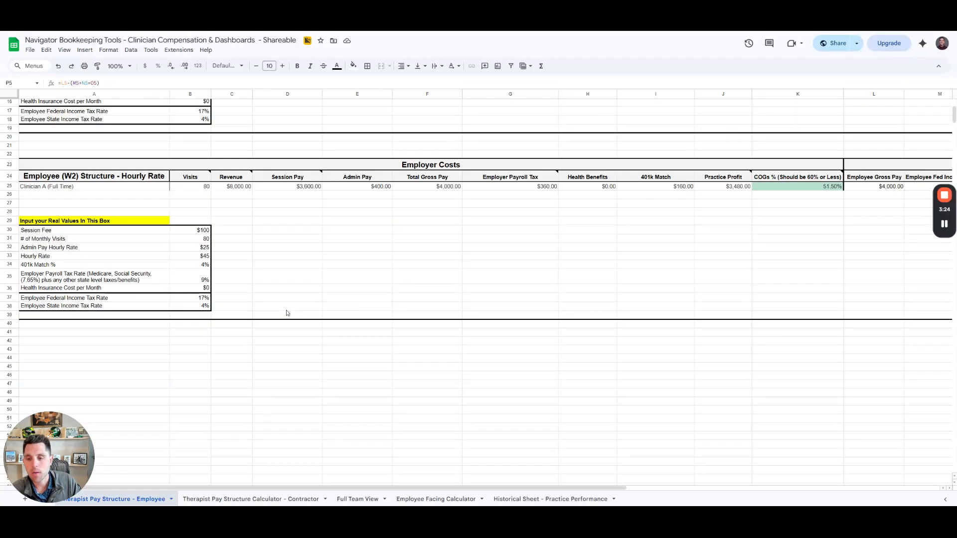
pyautogui.click(193, 250)
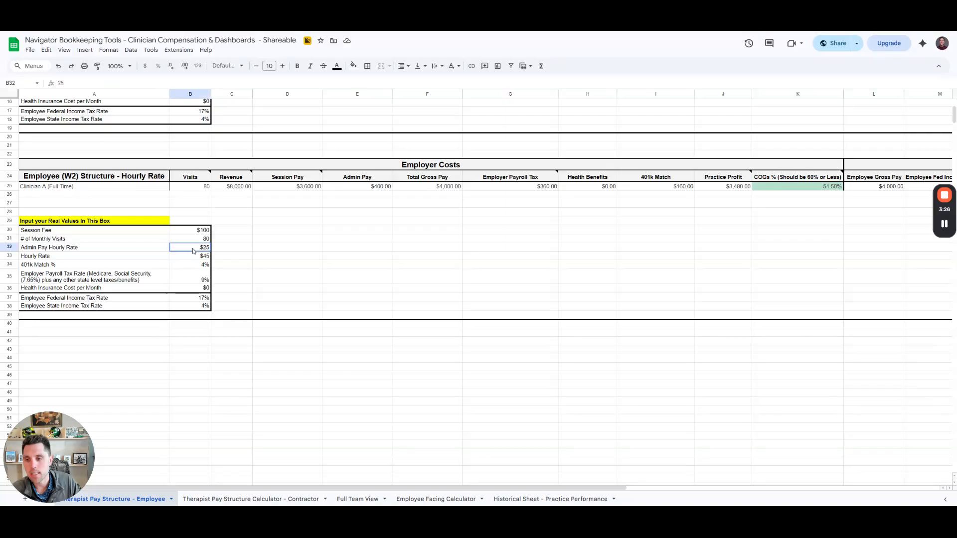
pyautogui.click(182, 261)
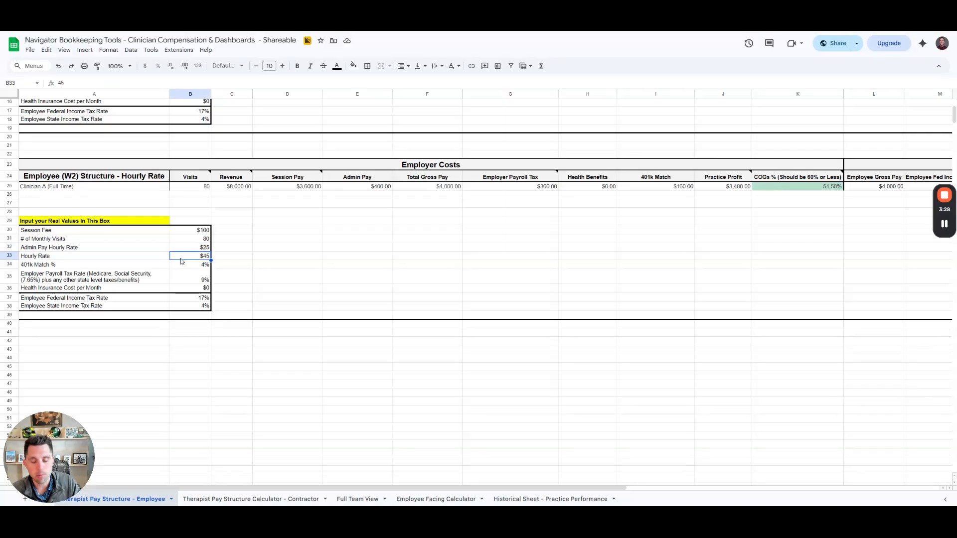
pyautogui.write('55')
pyautogui.press('Return')
pyautogui.click(182, 260)
pyautogui.press('Return')
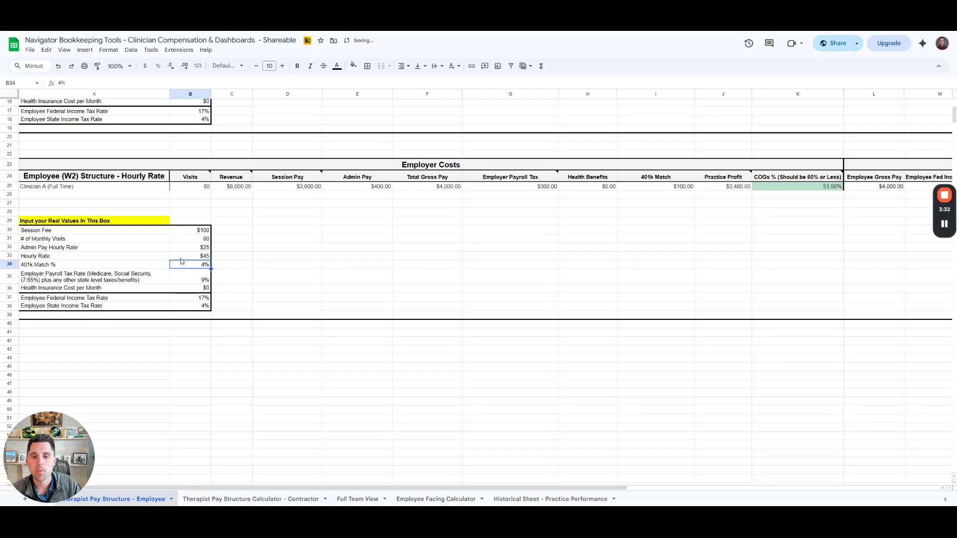
# Look over the contractor pay structure calculator sheet and switch to the Full Team View sheet.
pyautogui.scroll(5, 180, 259)
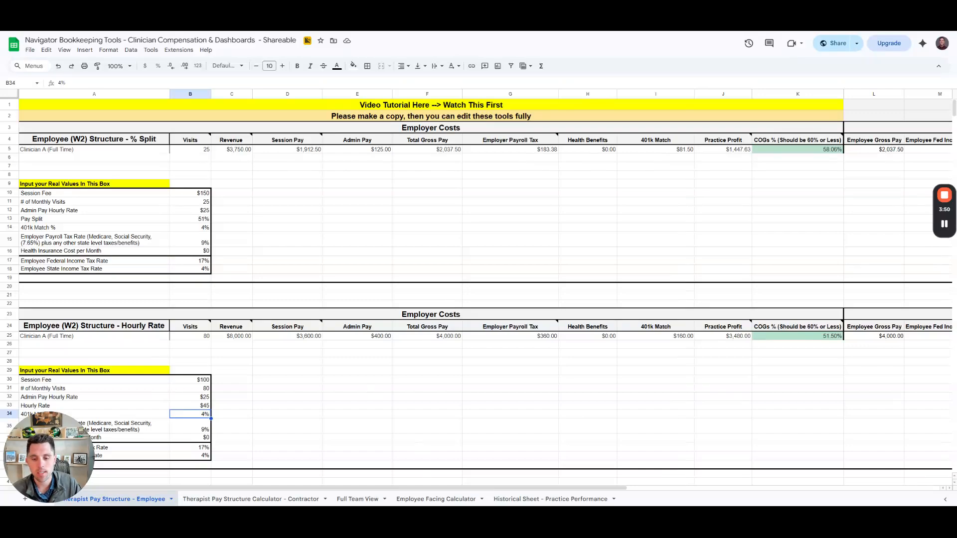
pyautogui.click(270, 500)
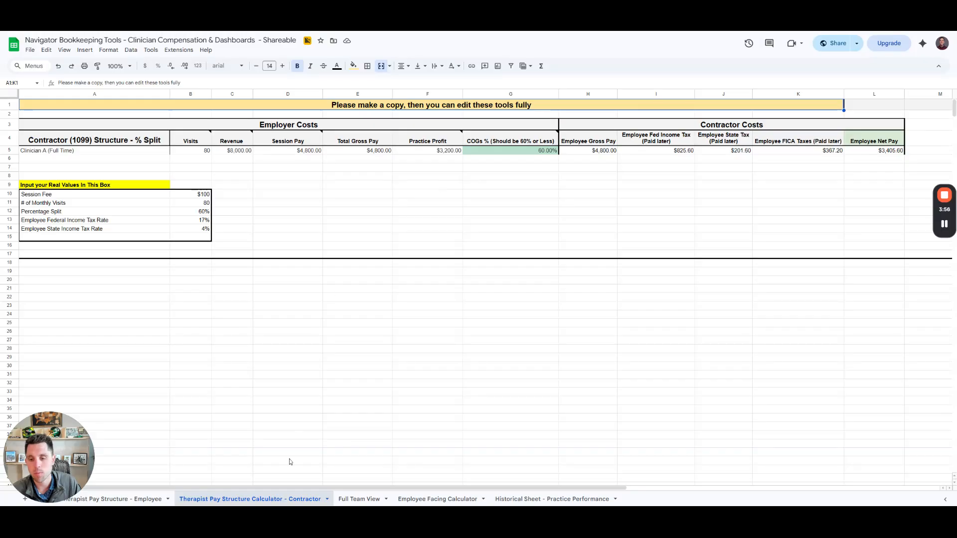
pyautogui.click(358, 499)
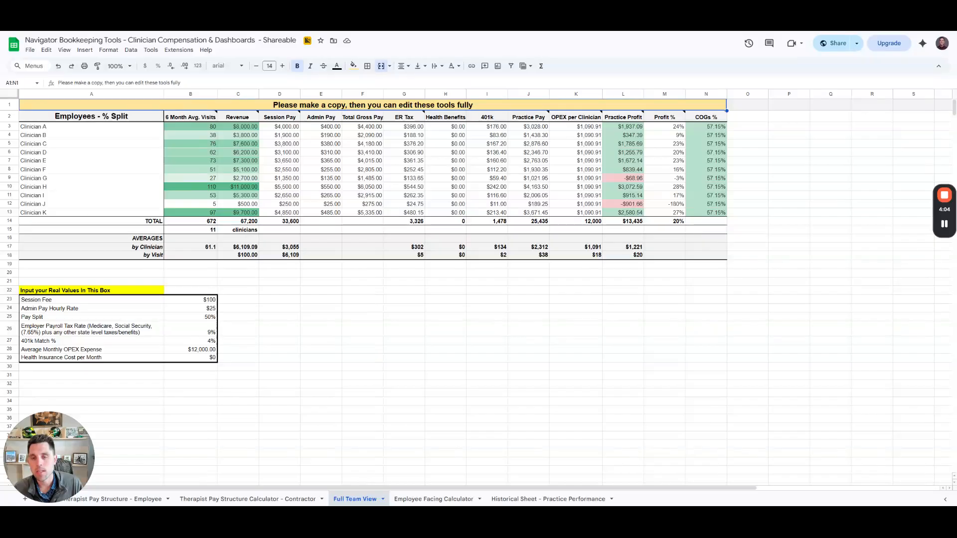
pyautogui.click(114, 499)
pyautogui.click(355, 499)
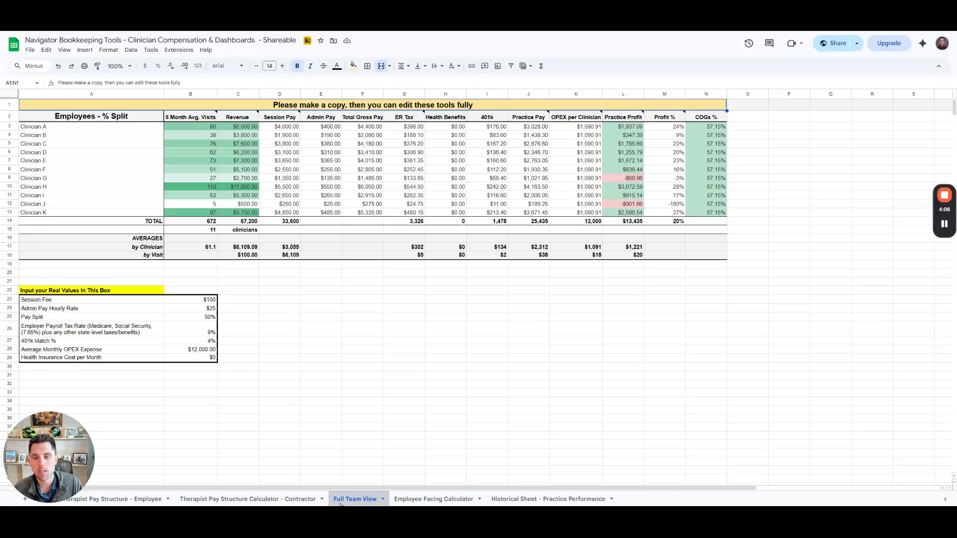
pyautogui.click(201, 178)
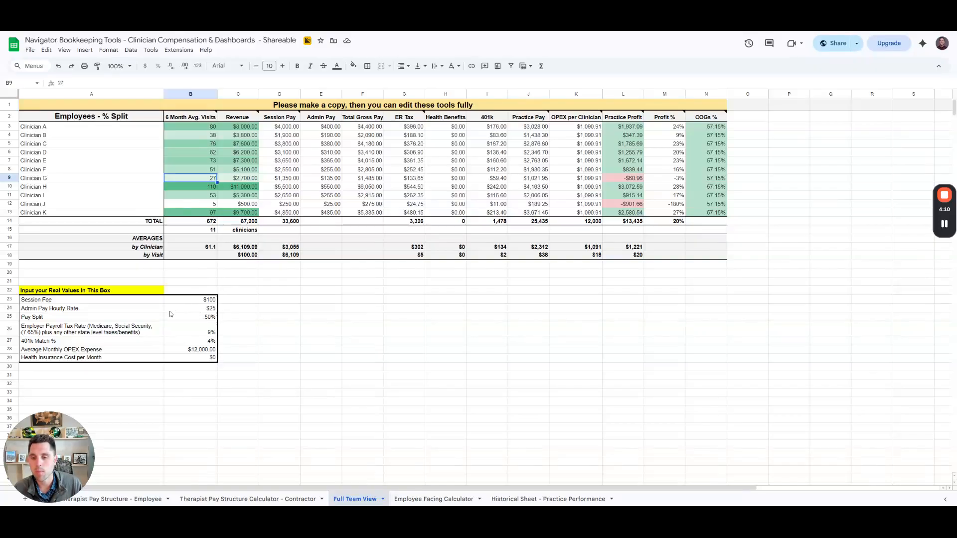
# Set the team's pay split to 45% and the session fee to $125 in the Full Team View input box.
pyautogui.click(188, 321)
pyautogui.write('4')
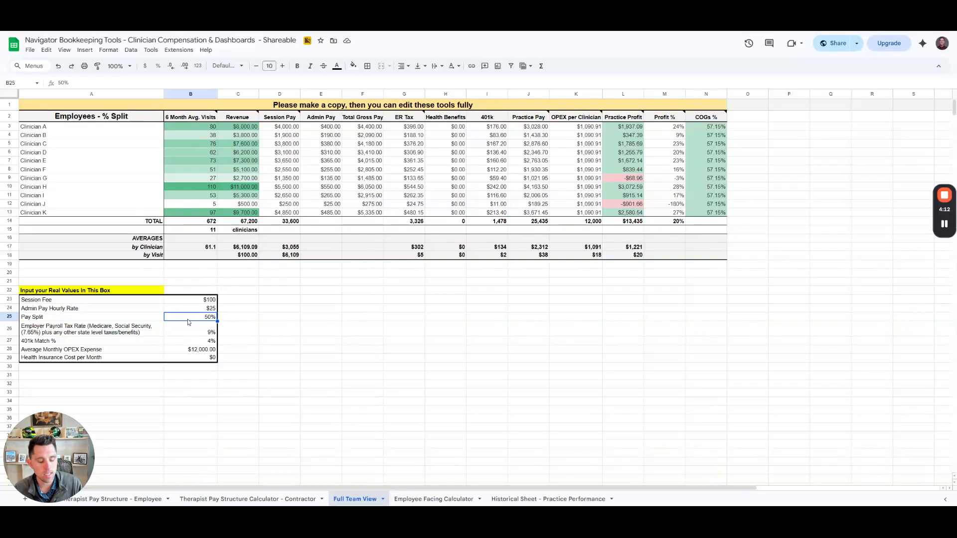
pyautogui.write('5')
pyautogui.press('Return')
pyautogui.press('Up')
pyautogui.click(192, 299)
pyautogui.write('125')
pyautogui.press('Return')
# Review the 6 Month Avg. Visits entries from Clinician A to Clinician J and the row options for Clinician F.
pyautogui.click(209, 125)
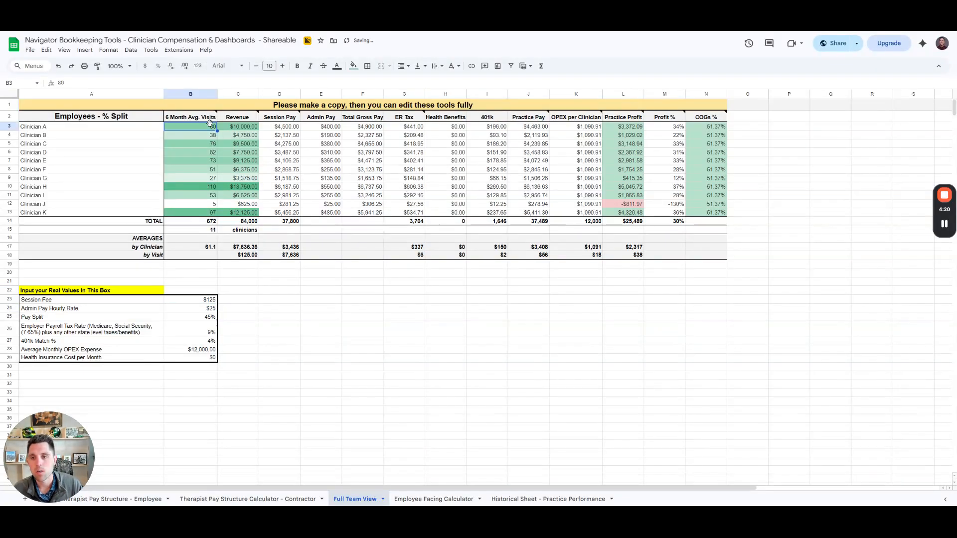
pyautogui.press('Down')
pyautogui.press('Down')
pyautogui.press('Down')
pyautogui.press('Down')
pyautogui.press('Down')
pyautogui.press('Down')
pyautogui.press('Down')
pyautogui.press('Down')
pyautogui.press('Down')
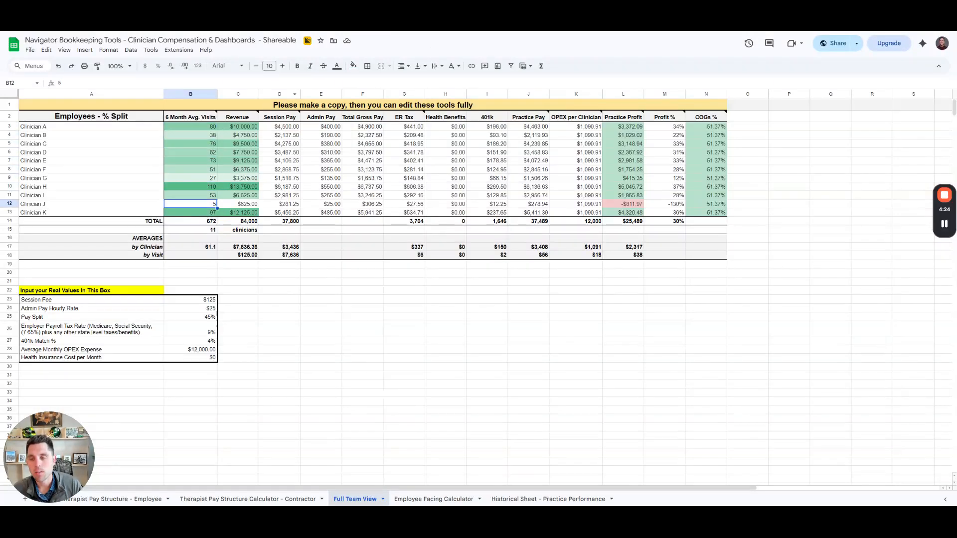
pyautogui.rightClick(15, 170)
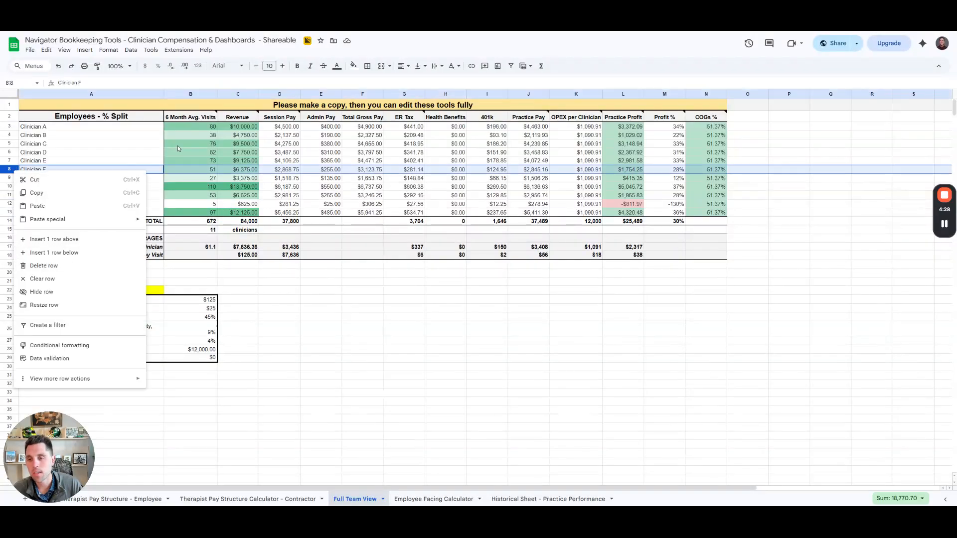
pyautogui.click(233, 163)
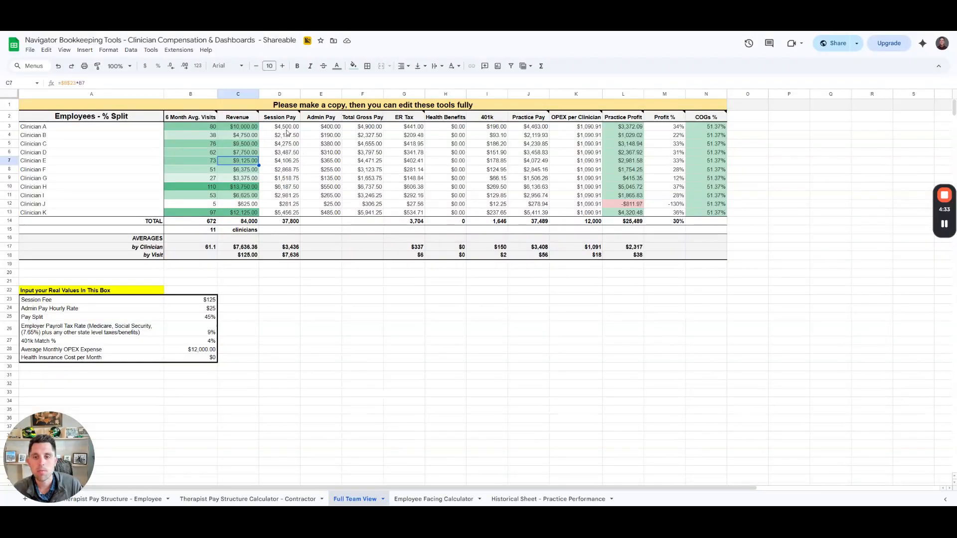
# Examine the Session Pay formulas from Clinician A down to Clinician H and the Pay Split input they use.
pyautogui.click(286, 129)
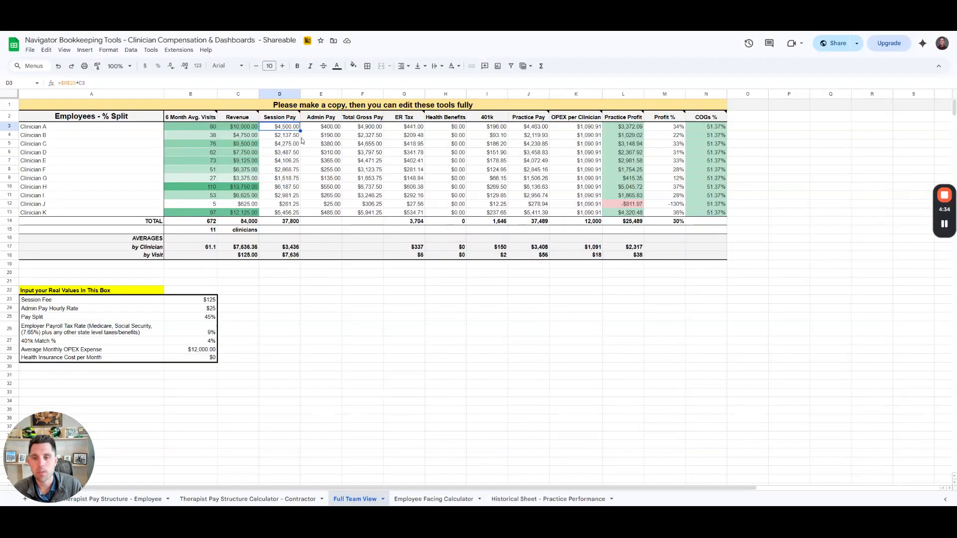
pyautogui.click(299, 138)
pyautogui.press('Down')
pyautogui.press('Down')
pyautogui.press('Down')
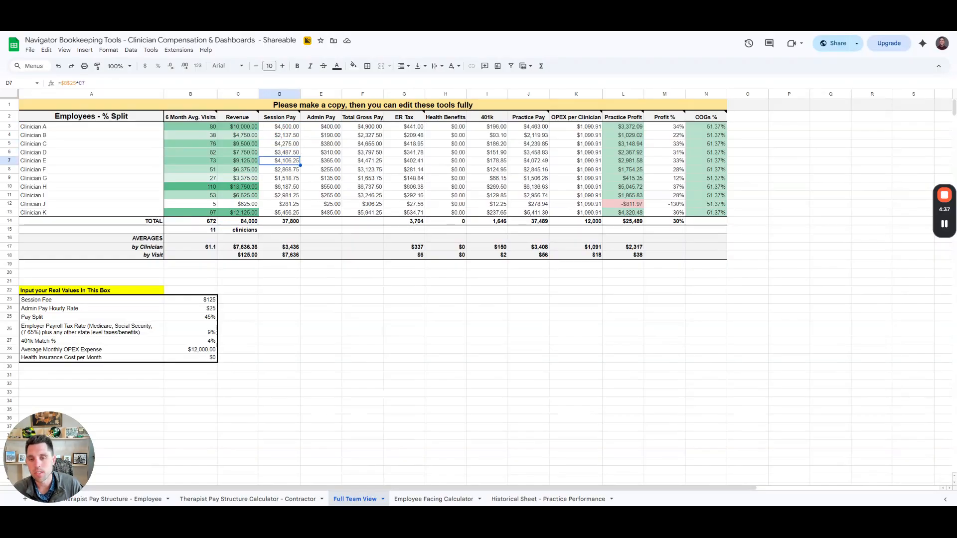
pyautogui.press('Down')
pyautogui.press('Down')
pyautogui.press('Down')
pyautogui.press('Down')
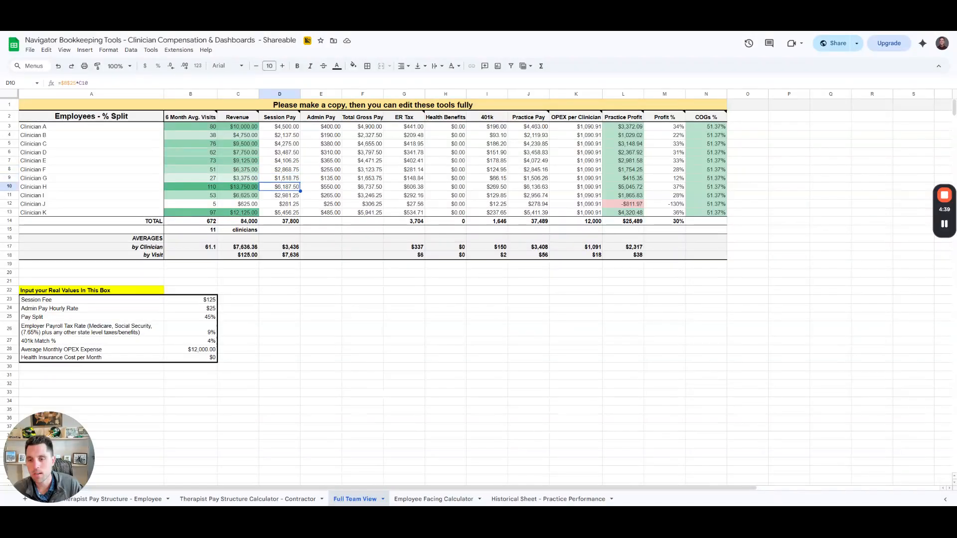
pyautogui.click(196, 319)
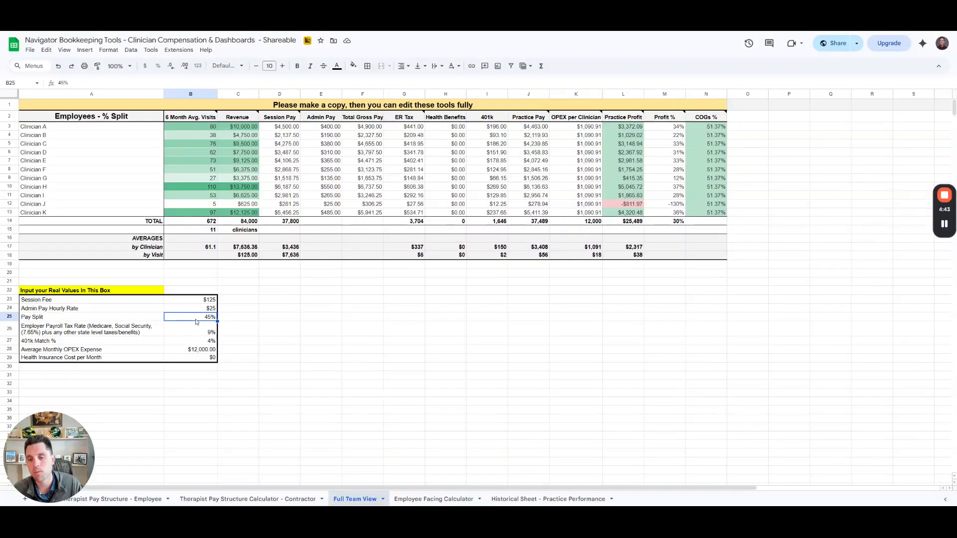
# Try a flat per-visit rate for Clinician B's Session Pay with the formula =55*B4.
pyautogui.click(292, 136)
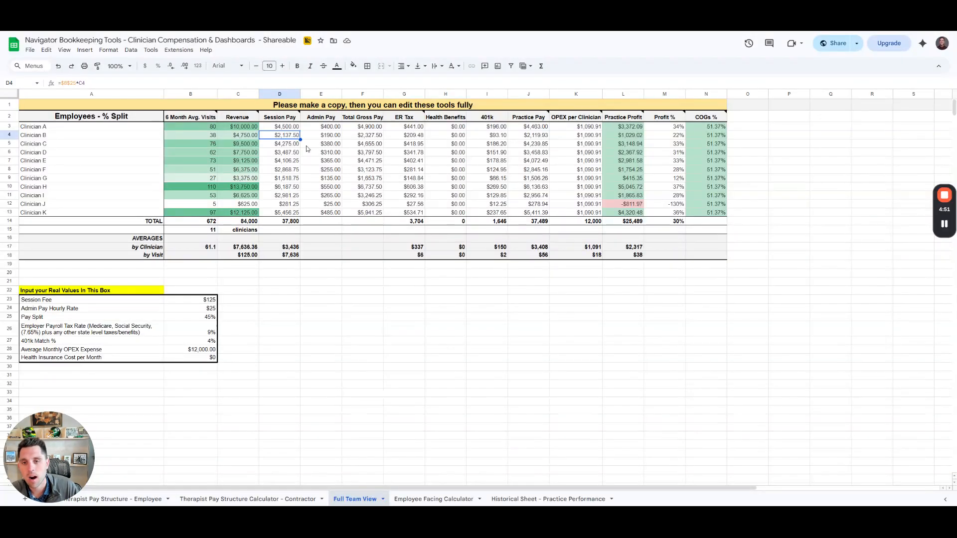
pyautogui.write('=55*')
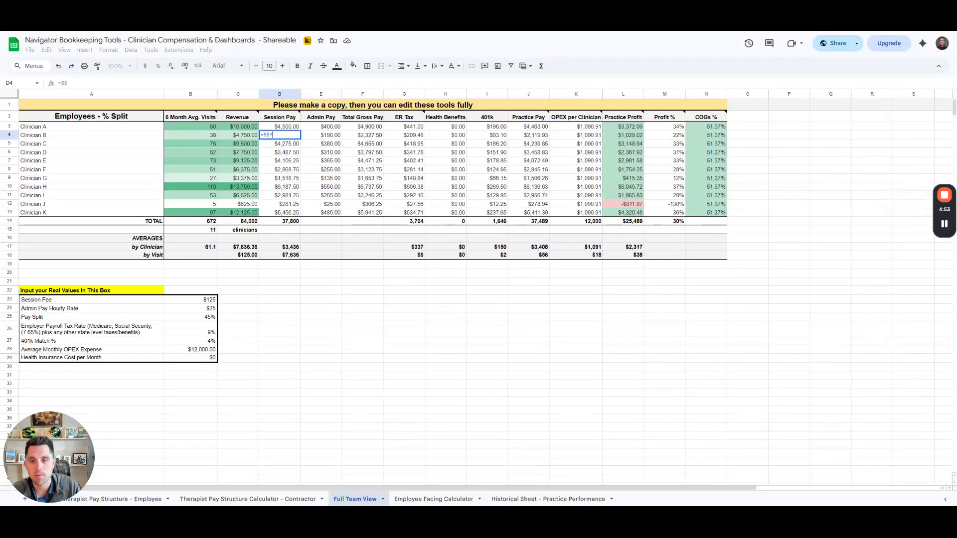
pyautogui.click(208, 138)
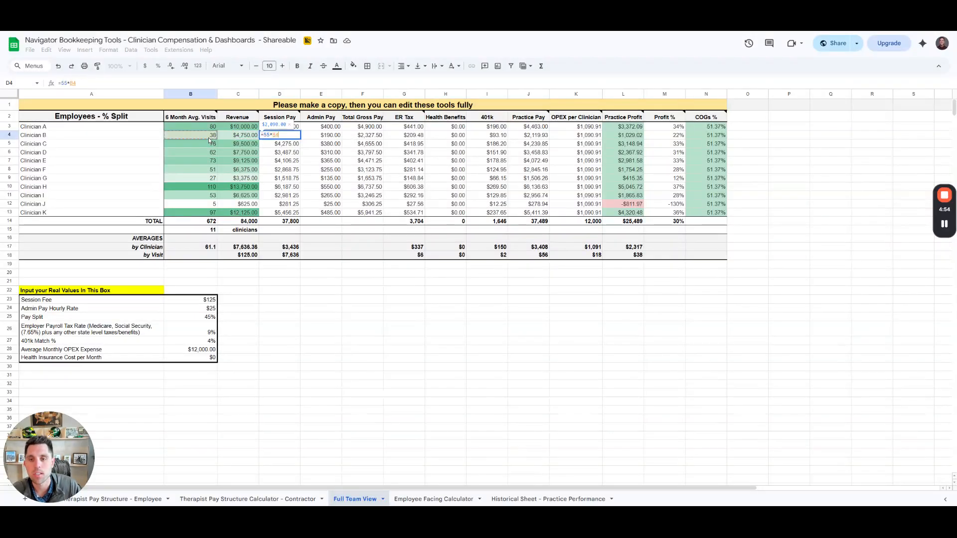
pyautogui.press('Return')
# Abandon the stray entry in Clinician C's Session Pay and undo the Session Pay edits.
pyautogui.write('+F8')
pyautogui.press('BackSpace')
pyautogui.press('BackSpace')
pyautogui.write('E')
pyautogui.press('BackSpace')
pyautogui.press('BackSpace')
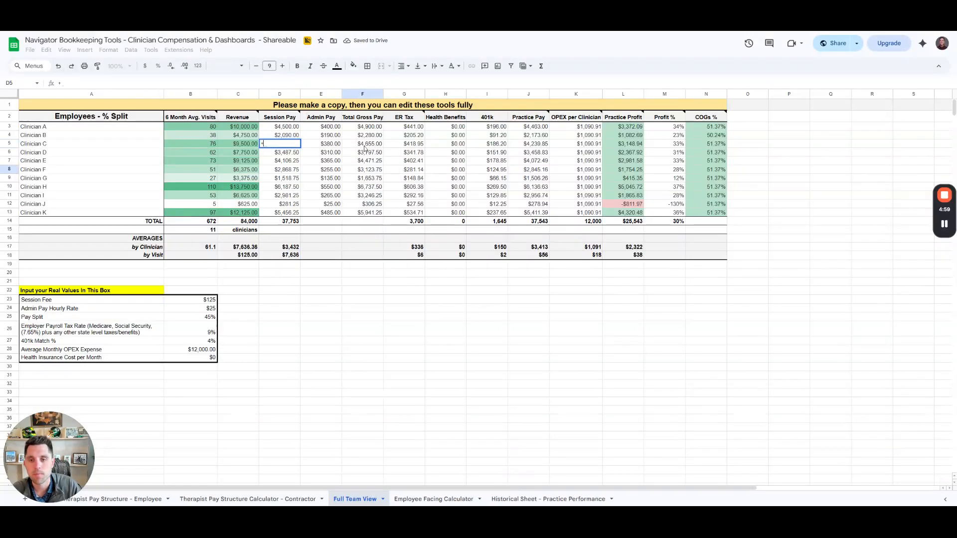
pyautogui.press('Return')
pyautogui.click(59, 66)
pyautogui.click(59, 66)
pyautogui.click(59, 66)
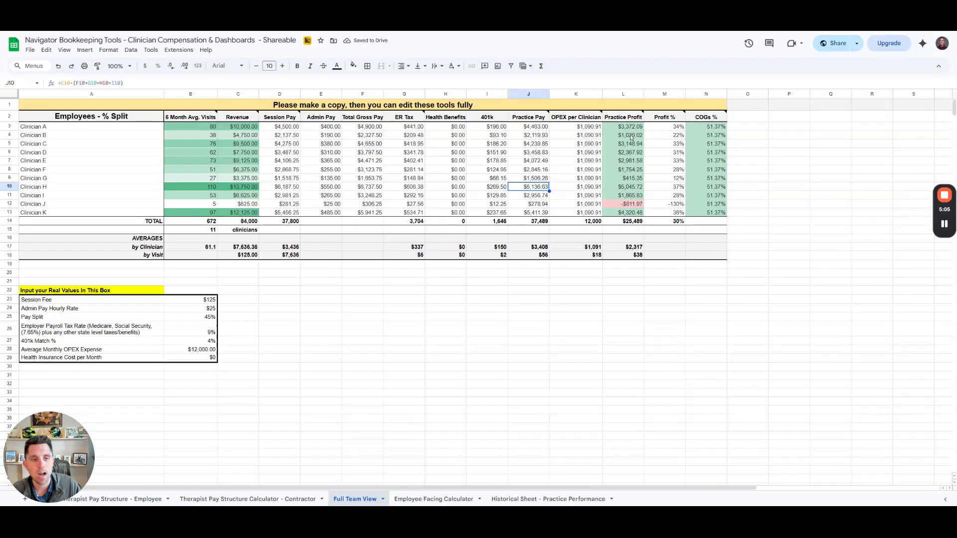
# Examine the OPEX per Clinician, Practice Pay, Practice Profit and Profit % columns across all clinicians.
pyautogui.moveTo(589, 126); pyautogui.dragTo(585, 216)
pyautogui.press('F2')
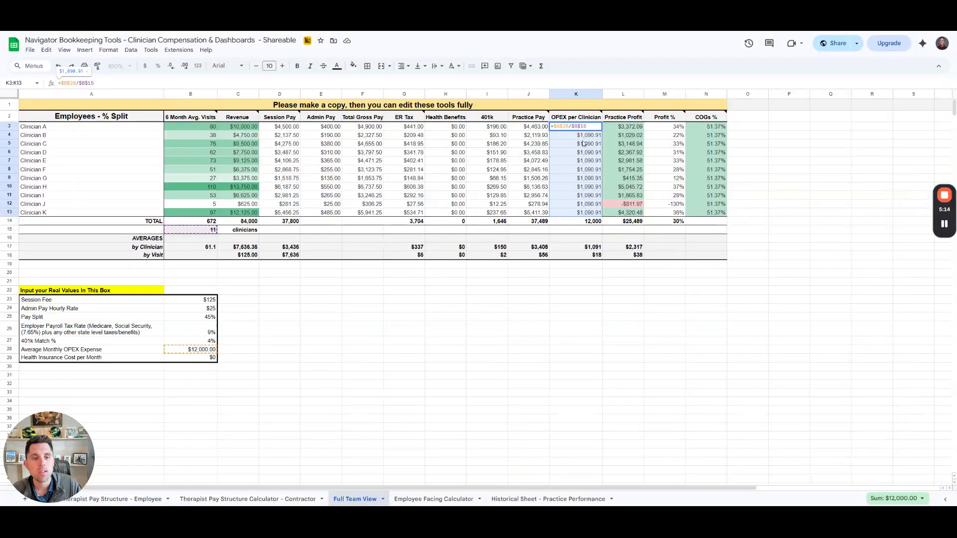
pyautogui.click(605, 135)
pyautogui.moveTo(529, 127); pyautogui.dragTo(545, 214)
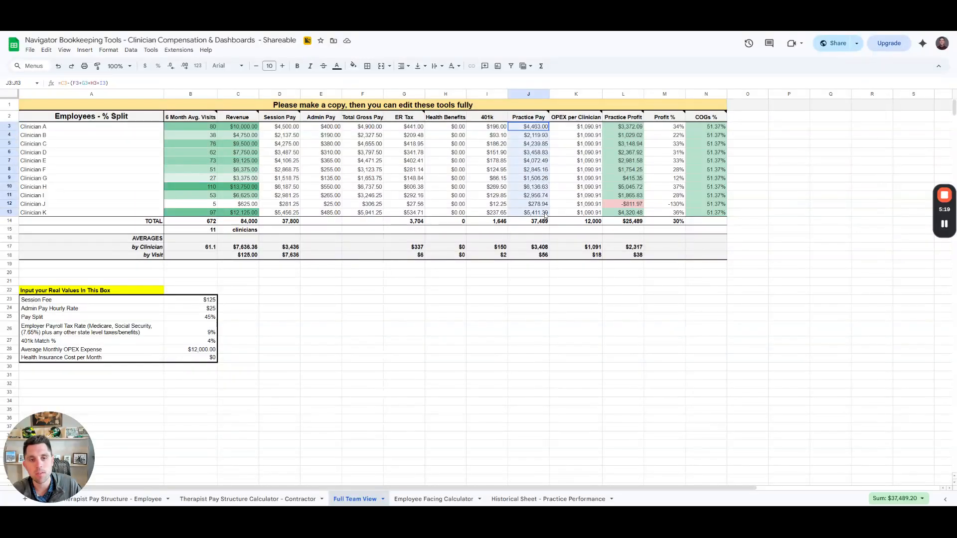
pyautogui.moveTo(598, 128); pyautogui.dragTo(597, 204)
pyautogui.moveTo(630, 126); pyautogui.dragTo(633, 200)
pyautogui.moveTo(667, 128); pyautogui.dragTo(681, 213)
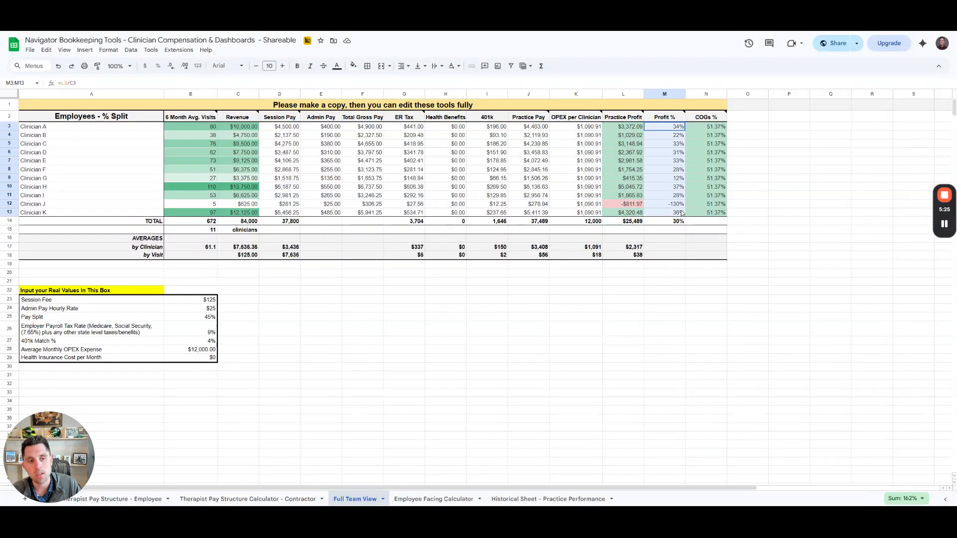
# Test a $22,000 Average Monthly OPEX Expense against the Profit % and Practice Profit columns and return it to $12,000.
pyautogui.click(177, 352)
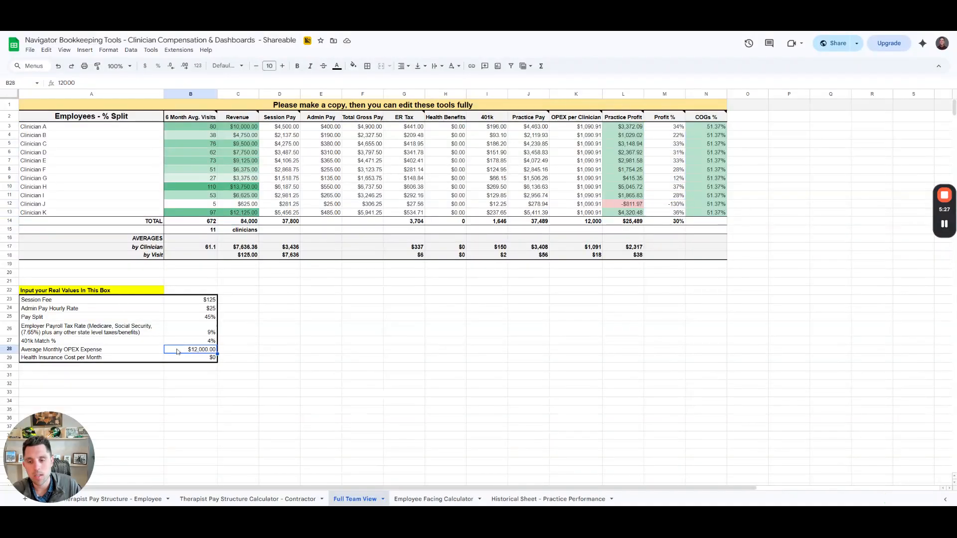
pyautogui.write('22000')
pyautogui.press('Return')
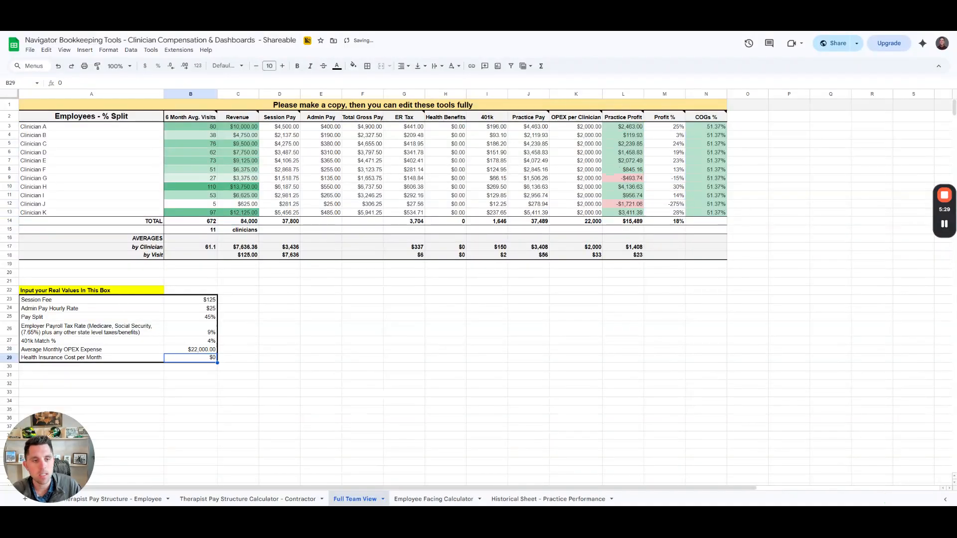
pyautogui.moveTo(677, 126); pyautogui.dragTo(678, 212)
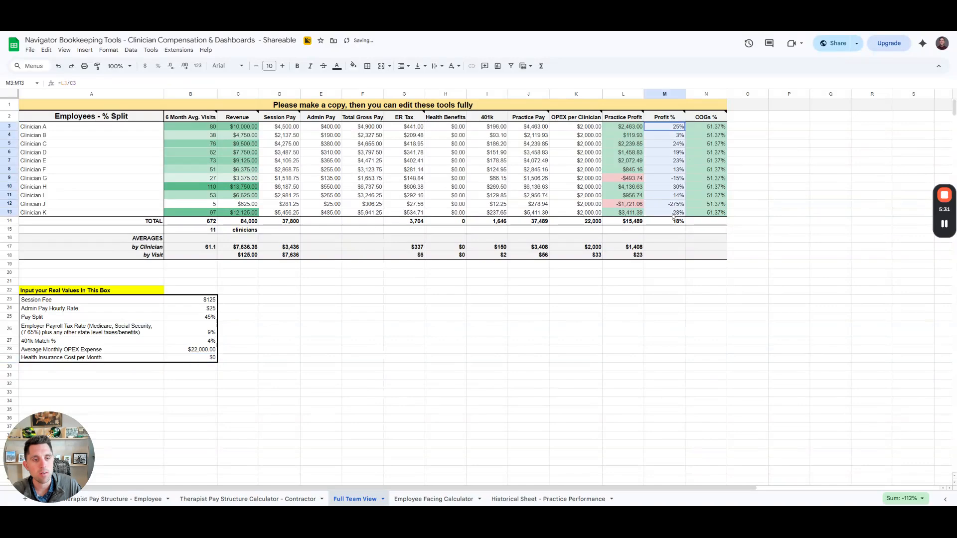
pyautogui.moveTo(628, 128); pyautogui.dragTo(628, 204)
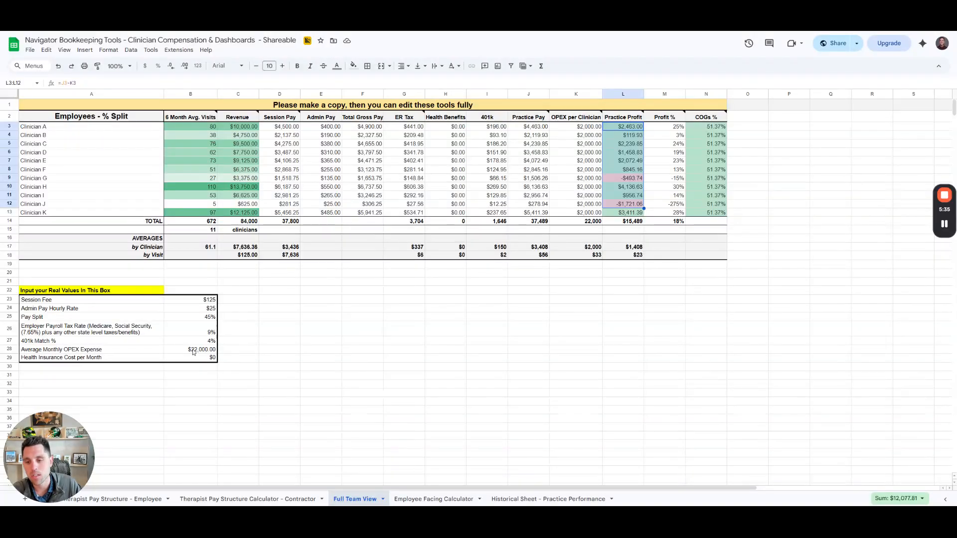
pyautogui.click(195, 350)
pyautogui.write('12,000')
pyautogui.press('Return')
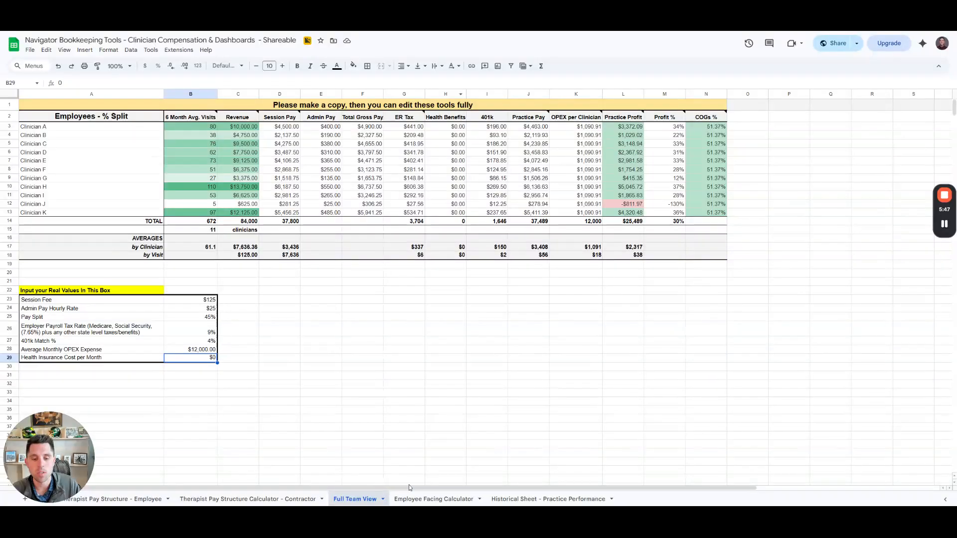
# Examine the Total Monthly Comp and Annual Comp results on the Employee Facing Calculator sheet.
pyautogui.click(423, 502)
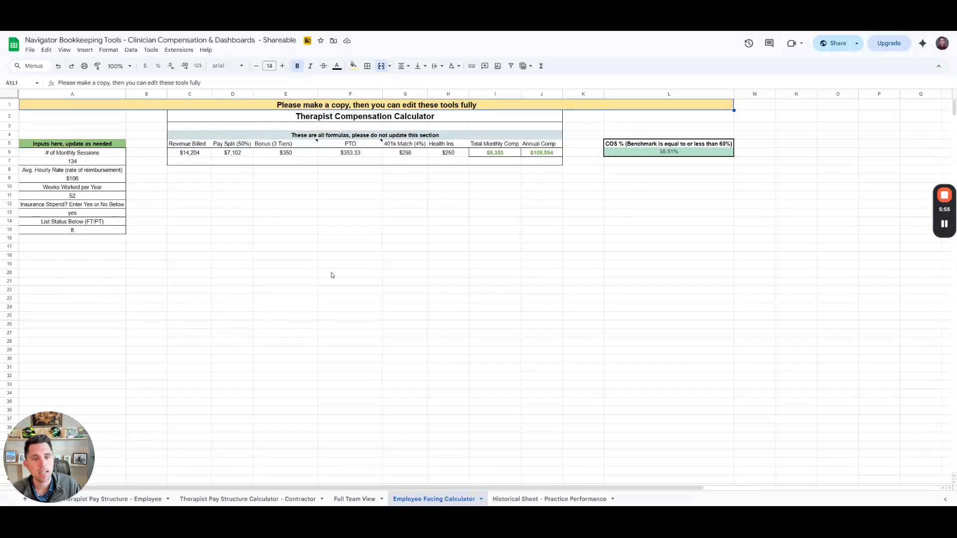
pyautogui.click(509, 155)
pyautogui.click(538, 157)
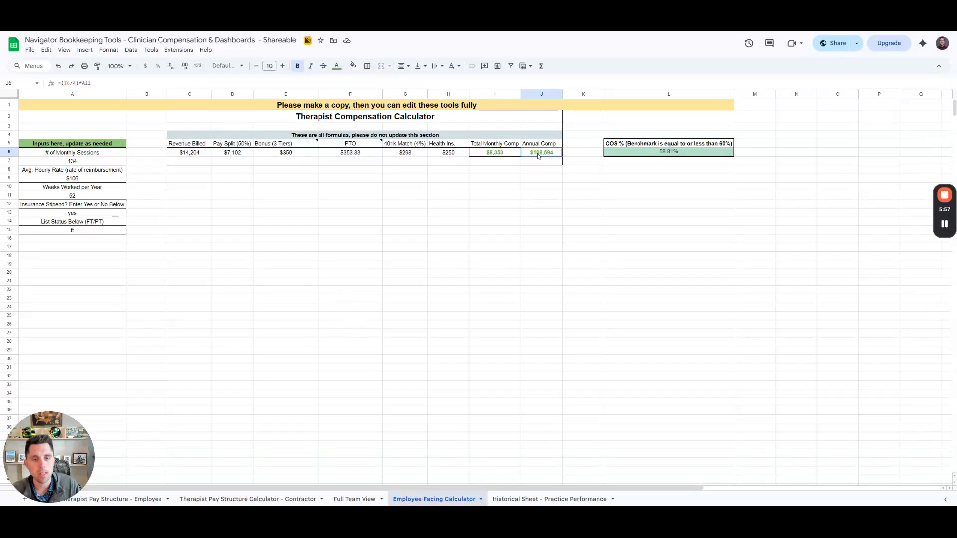
# Review the Historical Sheet - Practice Performance: Revenue, COS, OPEX, Net Income/Loss, the percentage columns, monthly Cash Flow and the Average row.
pyautogui.click(528, 498)
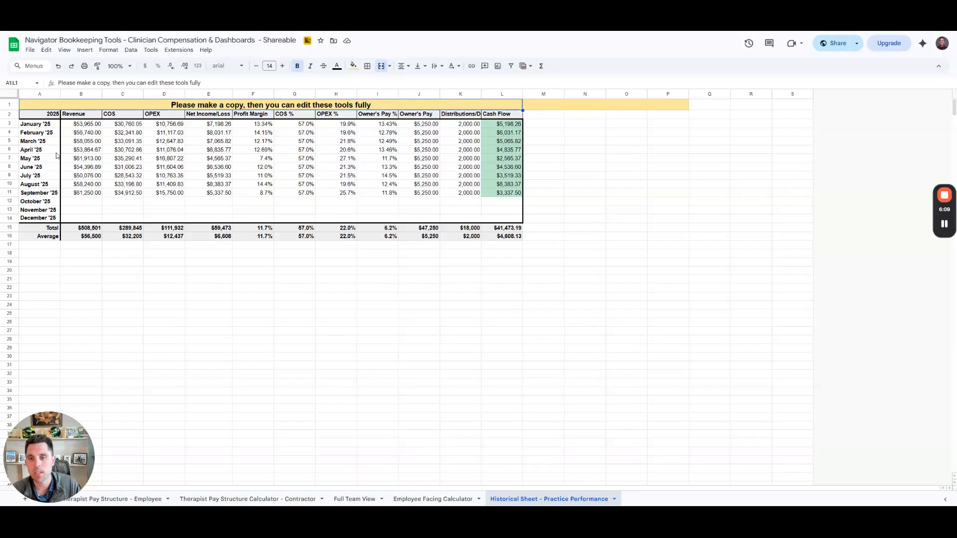
pyautogui.click(90, 118)
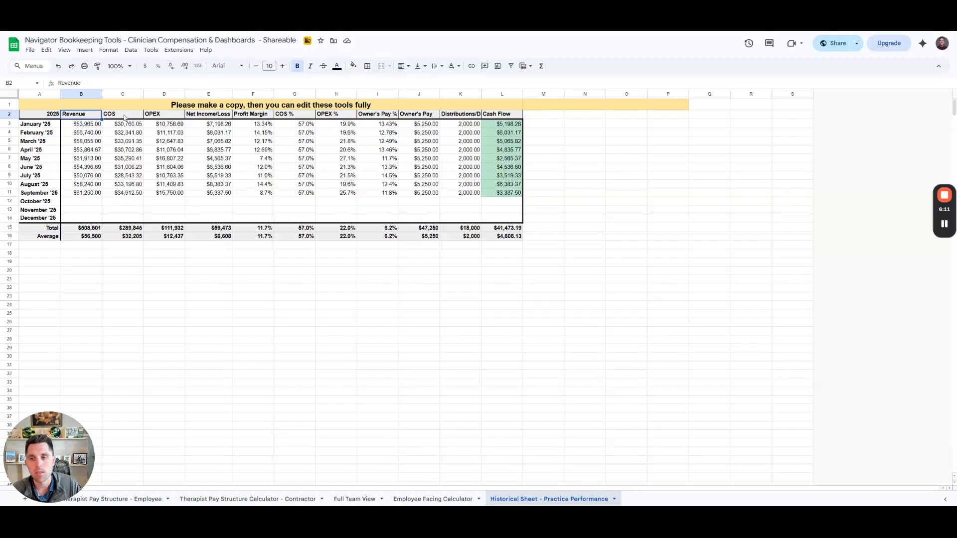
pyautogui.click(126, 117)
pyautogui.click(171, 124)
pyautogui.click(206, 123)
pyautogui.click(265, 125)
pyautogui.moveTo(264, 128); pyautogui.dragTo(369, 199)
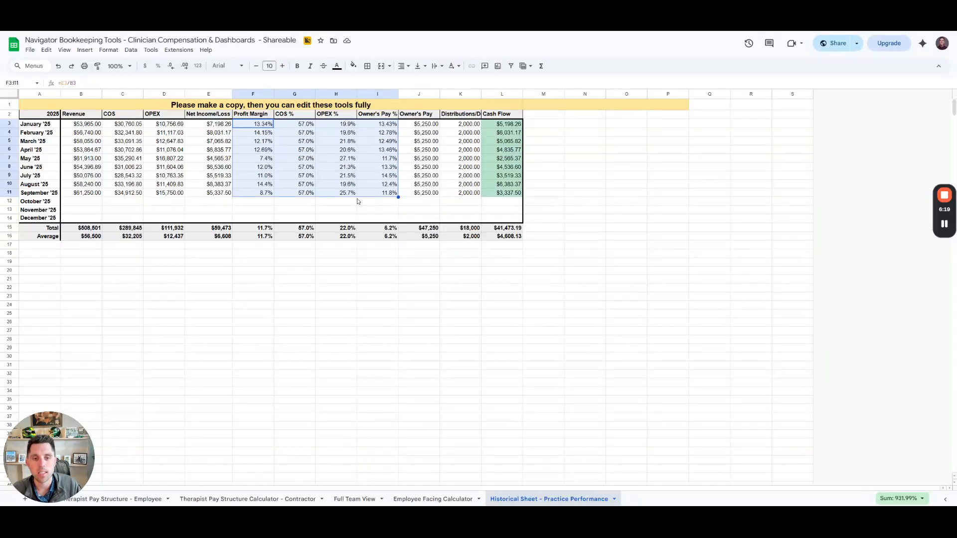
pyautogui.moveTo(501, 124); pyautogui.dragTo(501, 193)
pyautogui.moveTo(81, 236); pyautogui.dragTo(501, 237)
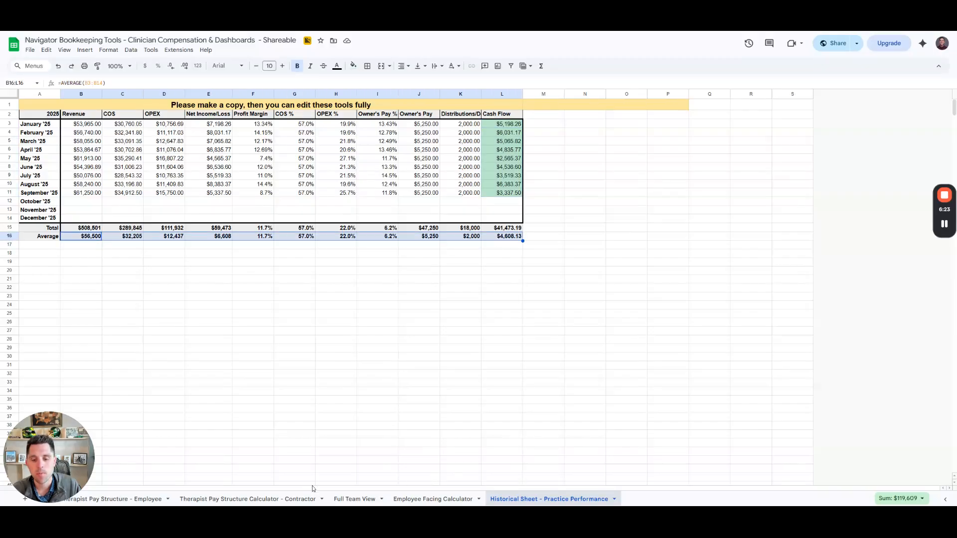
# Examine the Full Team View averages by visit and by clinician for Practice Profit, OPEX per Clinician and Revenue.
pyautogui.click(355, 498)
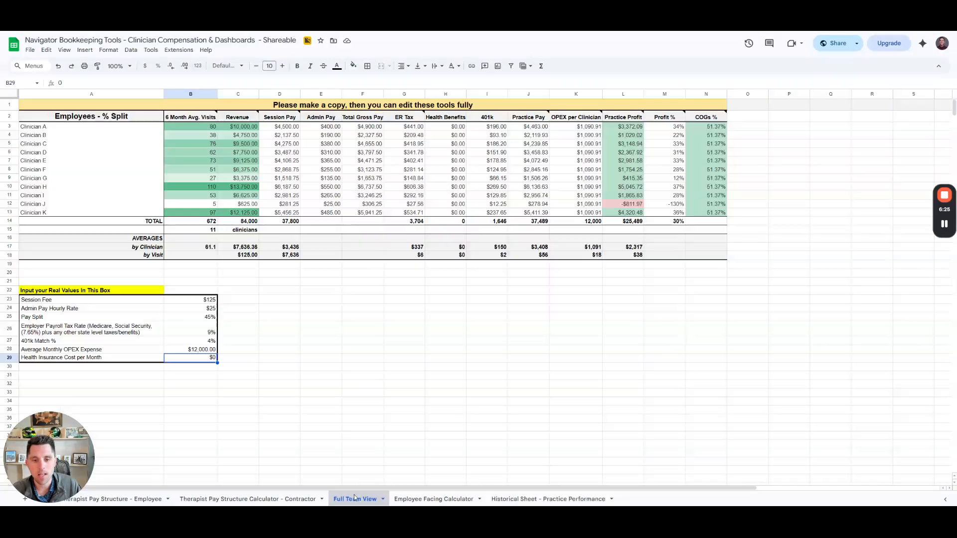
pyautogui.click(4, 255)
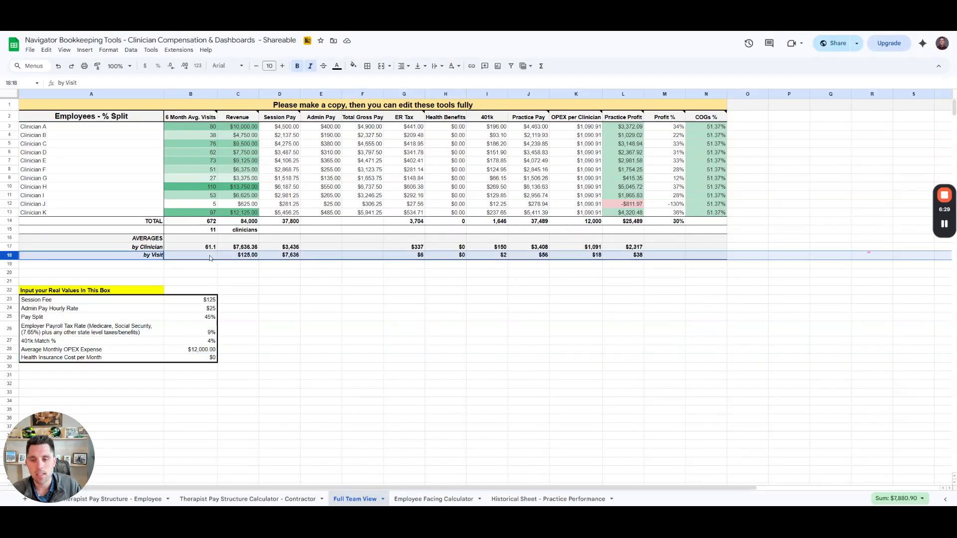
pyautogui.click(638, 258)
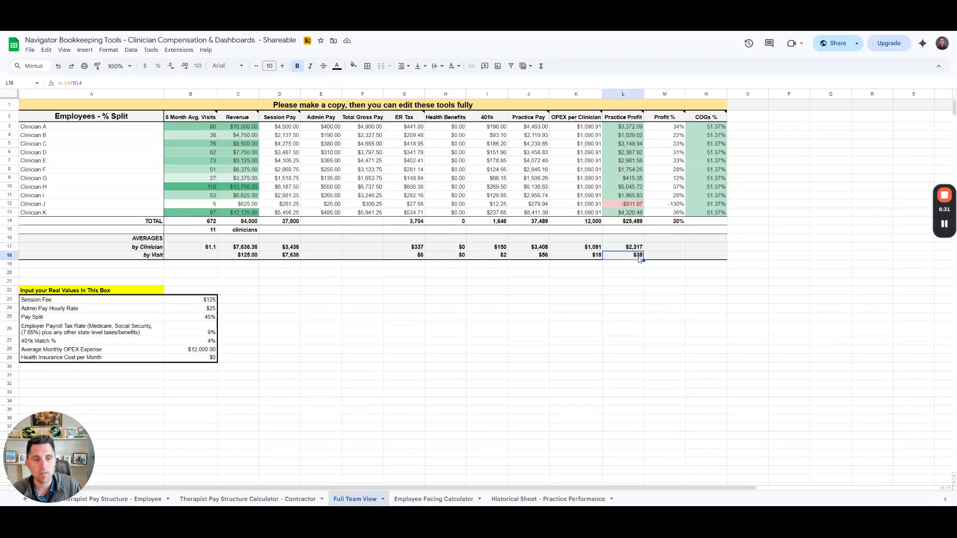
pyautogui.click(628, 248)
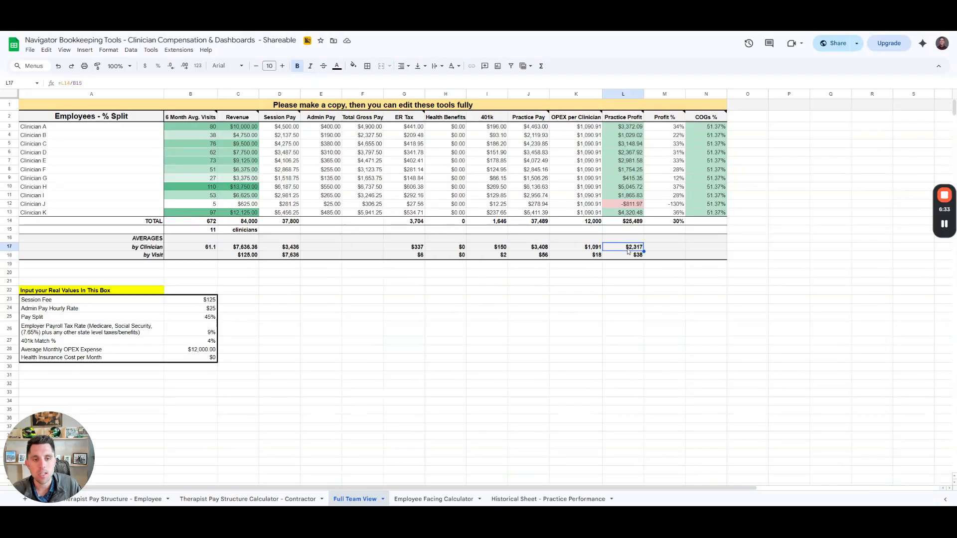
pyautogui.click(599, 256)
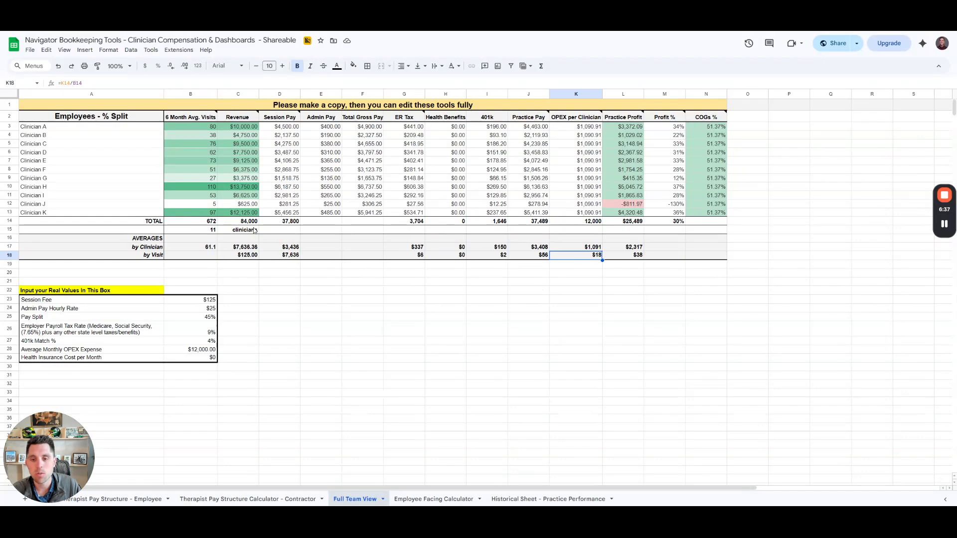
pyautogui.click(237, 256)
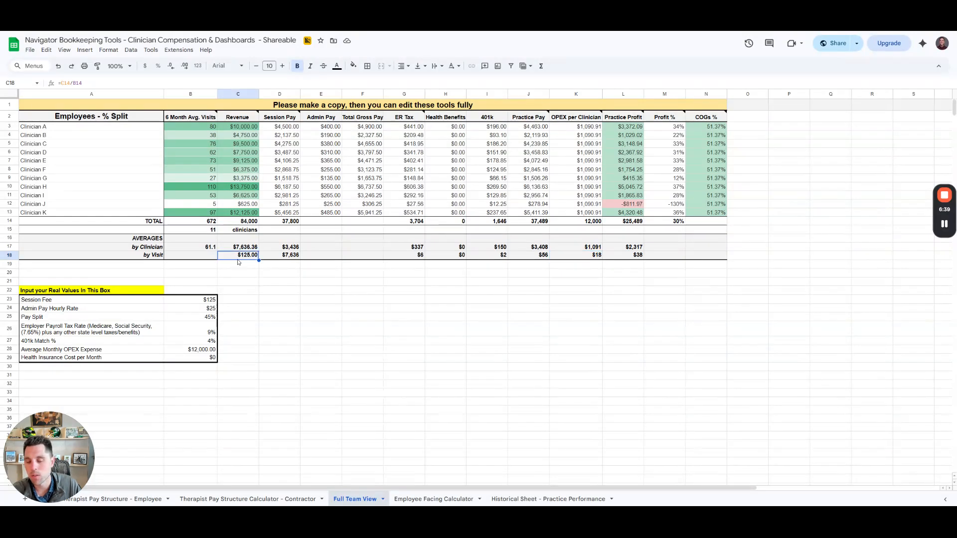